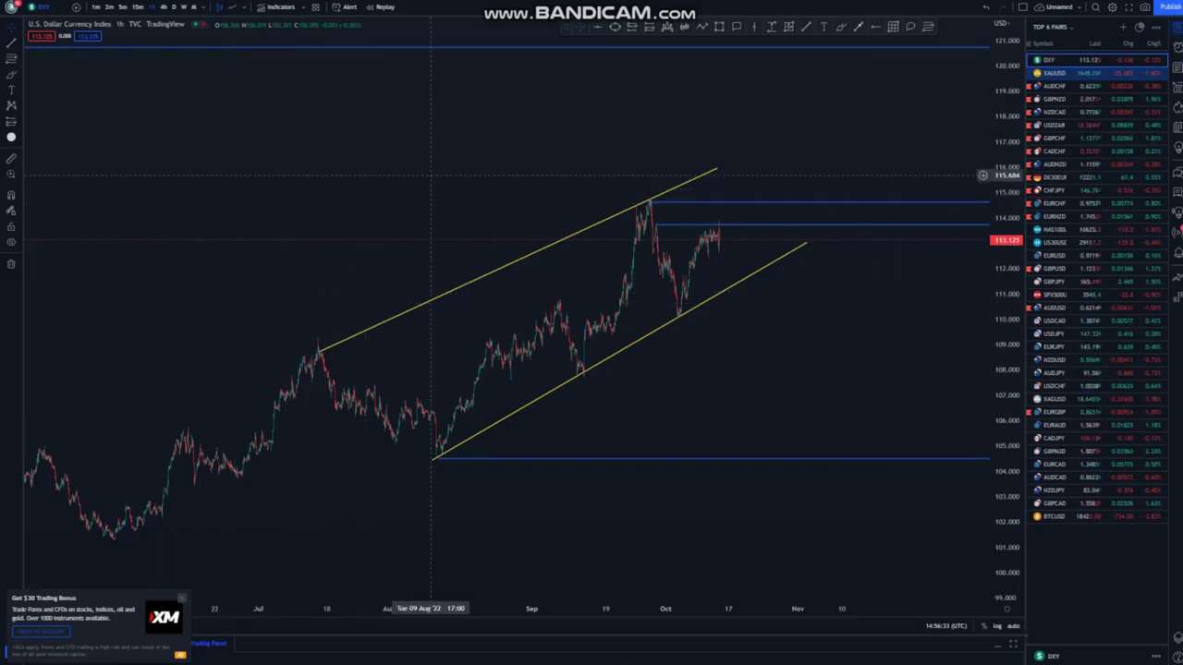
Step: Examine the yellow rising channel and the blue horizontal levels on the DXY 1-hour chart
left_click(321, 352)
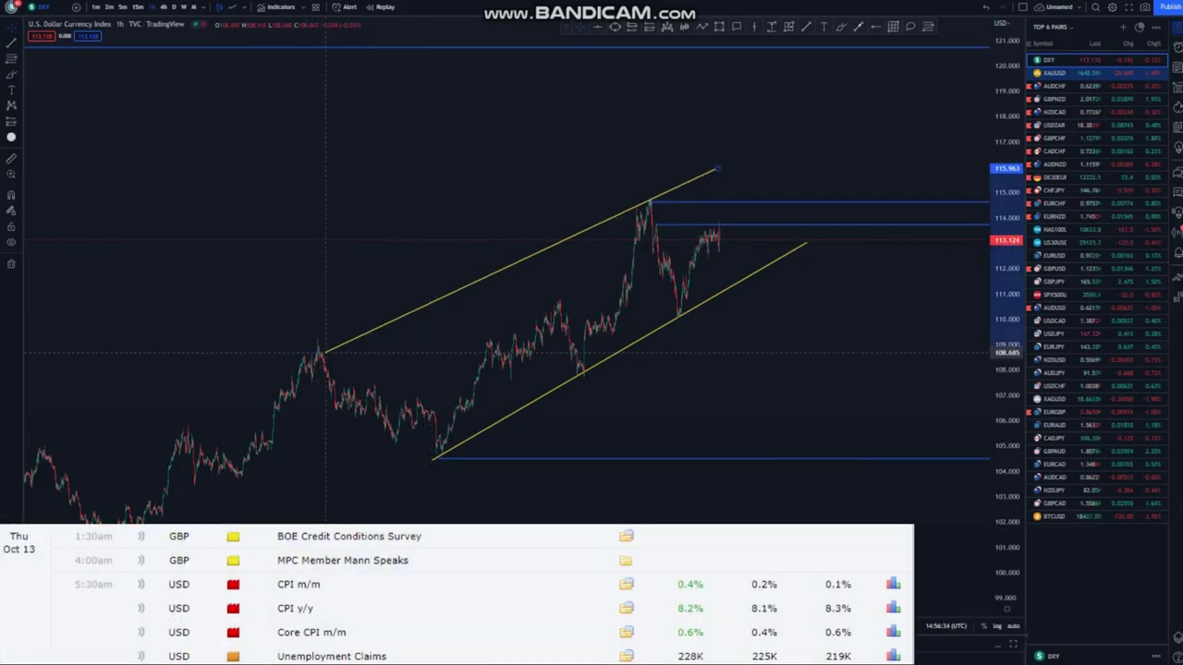
left_click(741, 402)
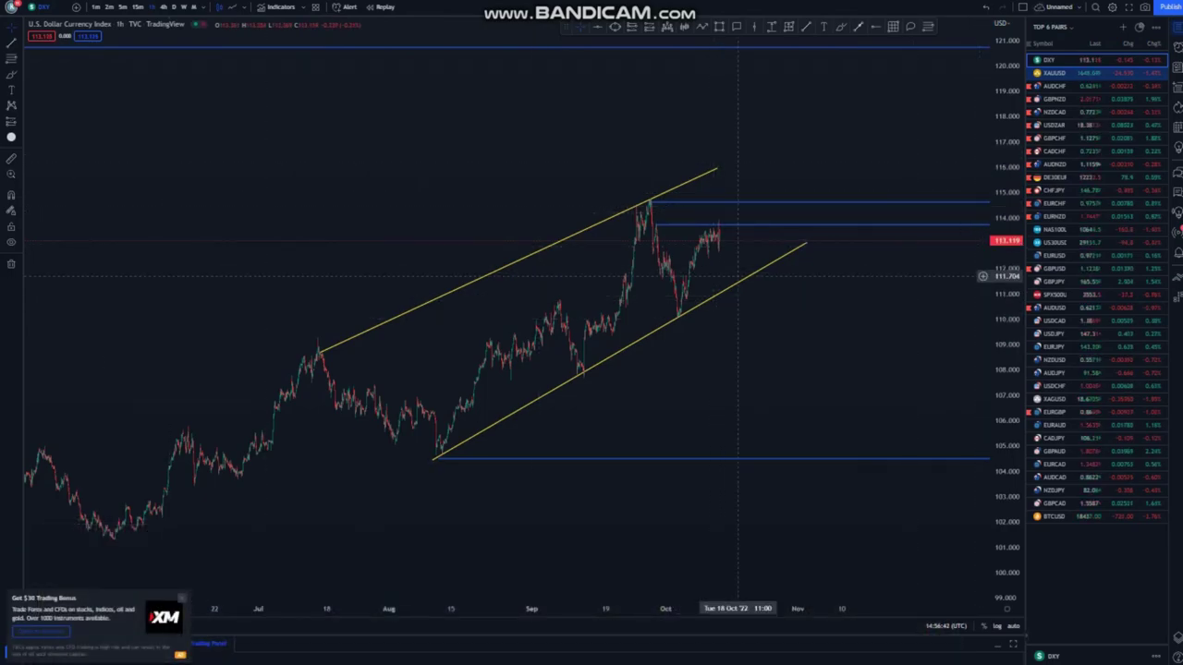
scroll(735, 275, "up", 4)
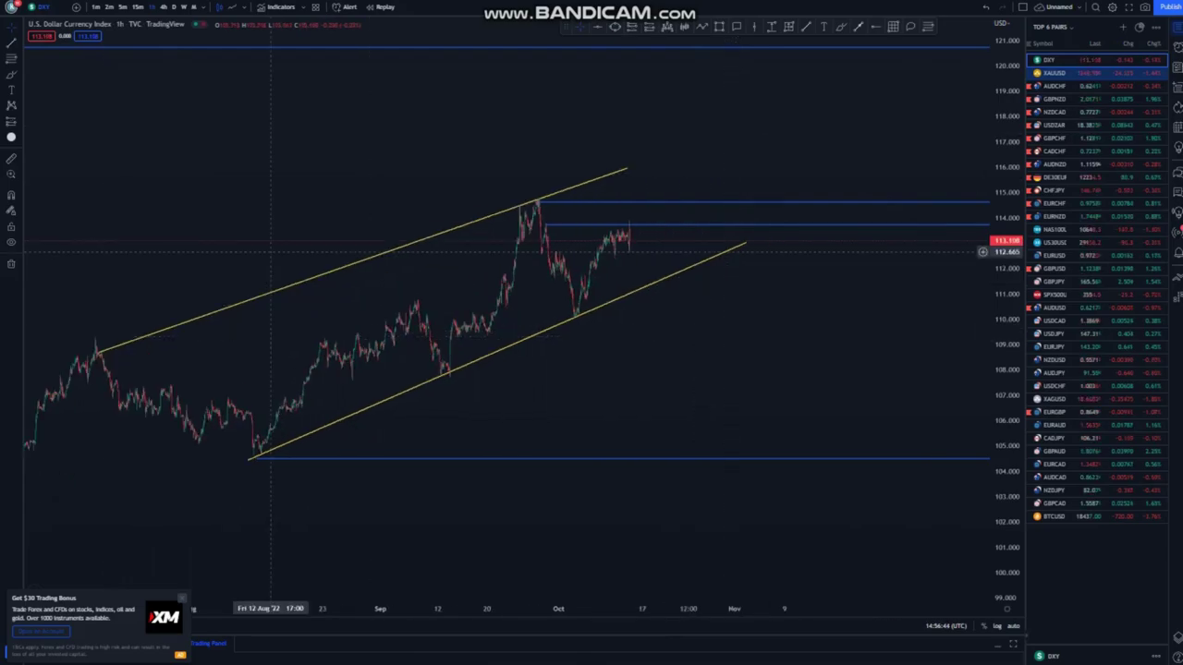
left_click_drag(350, 178, 483, 178)
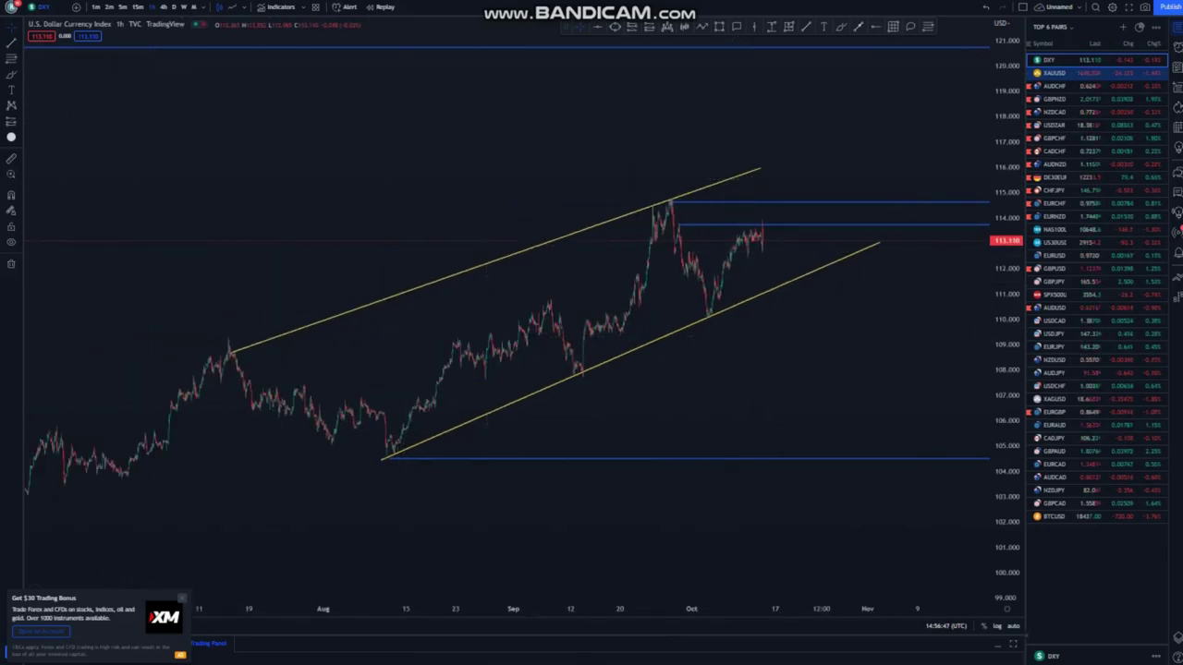
scroll(938, 431, "up", 3)
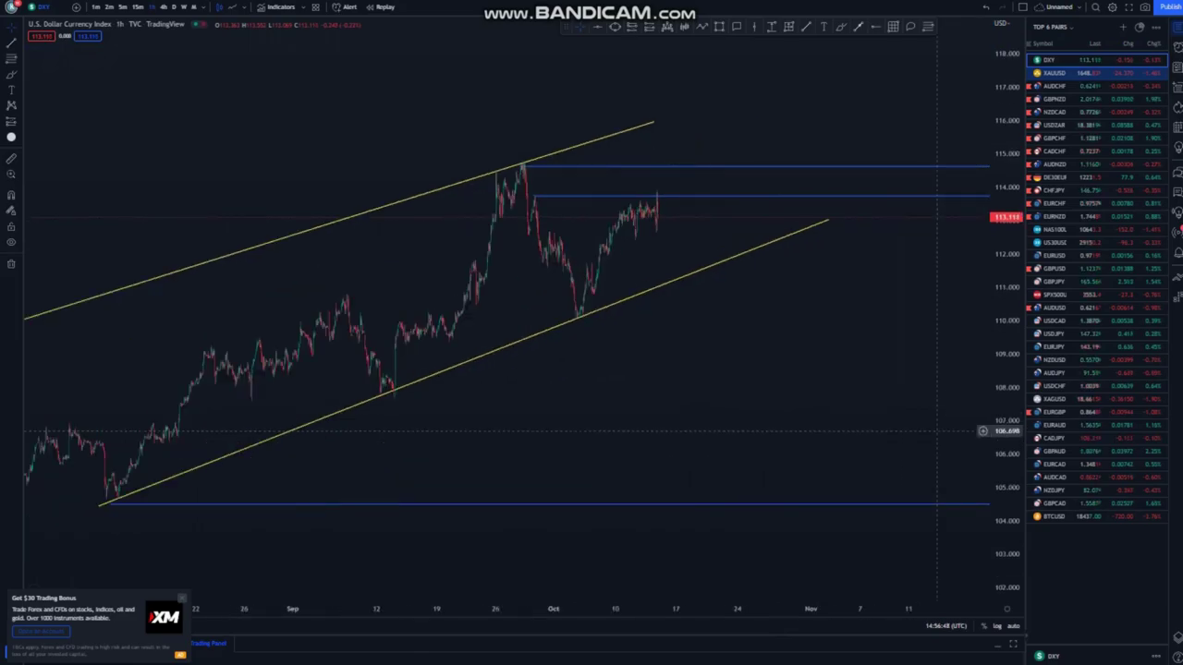
scroll(825, 441, "down", 3)
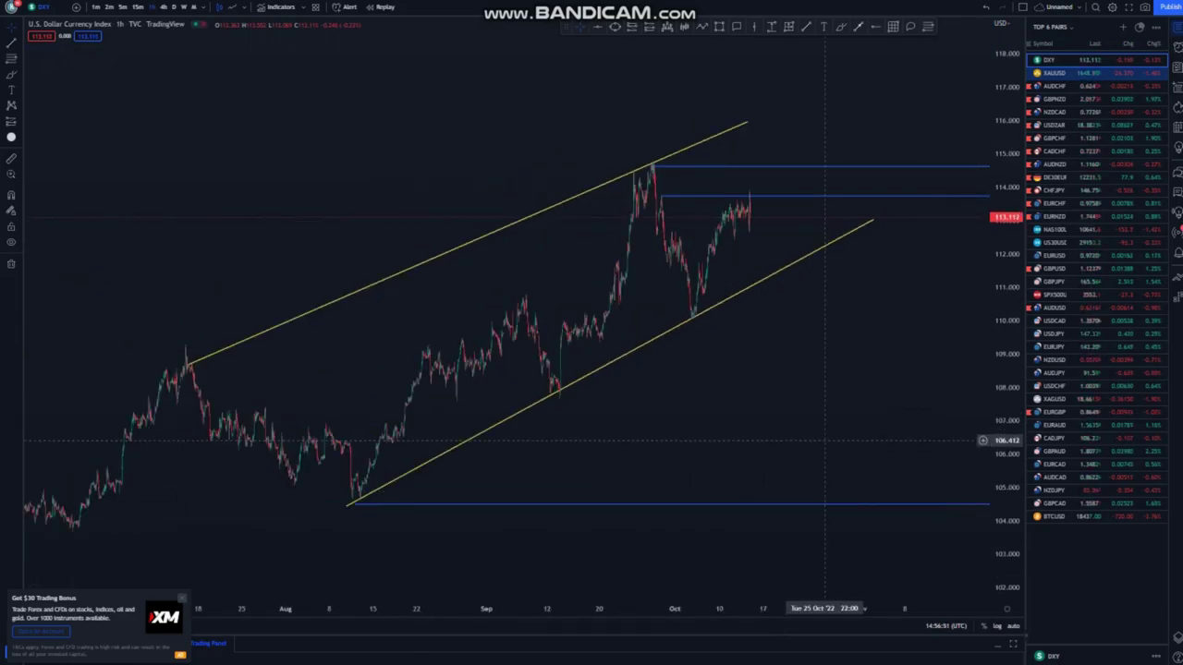
left_click(673, 196)
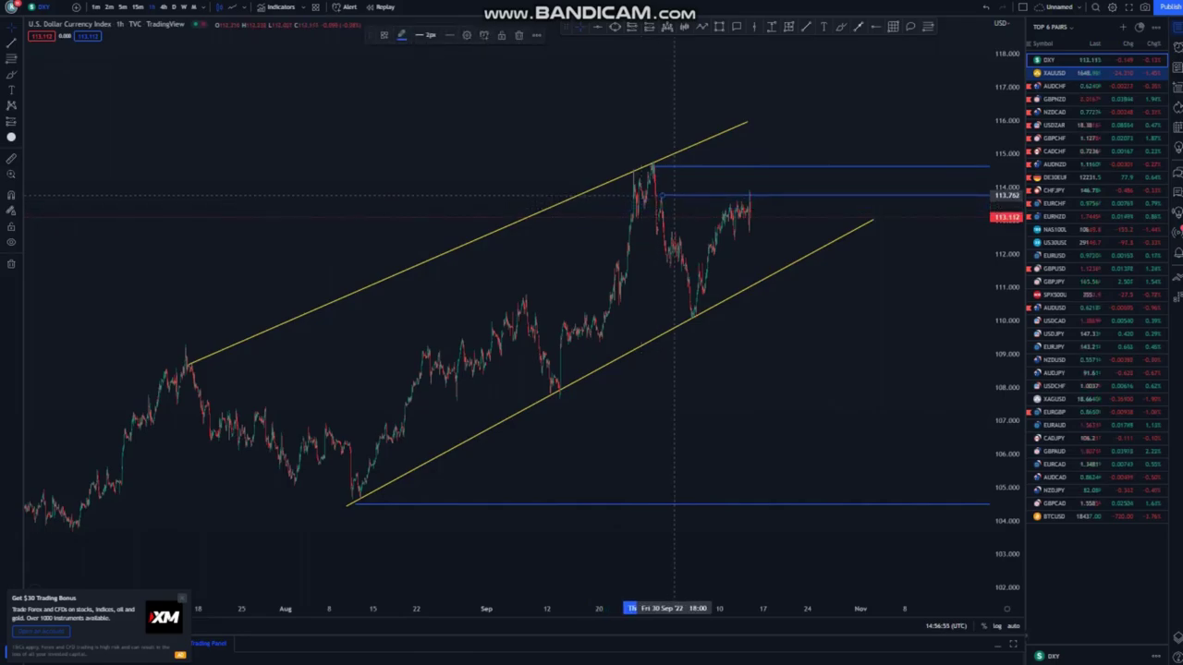
left_click_drag(675, 195, 674, 195)
left_click(805, 365)
scroll(805, 366, "up", 2)
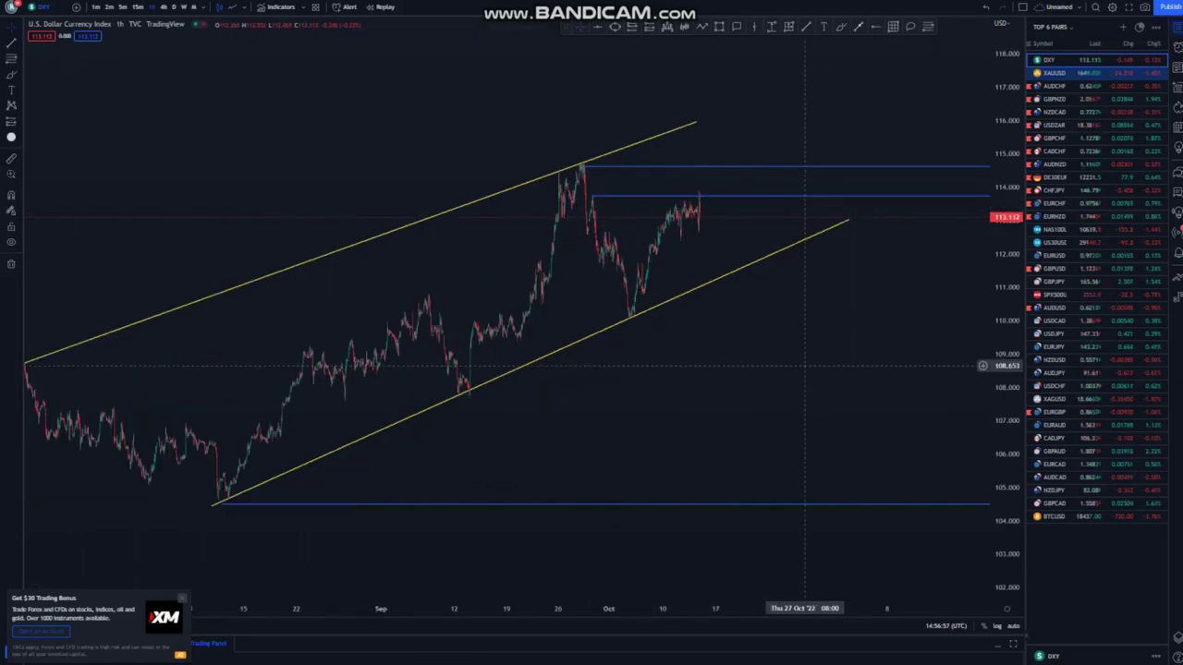
scroll(804, 365, "up", 2)
scroll(878, 352, "down", 4)
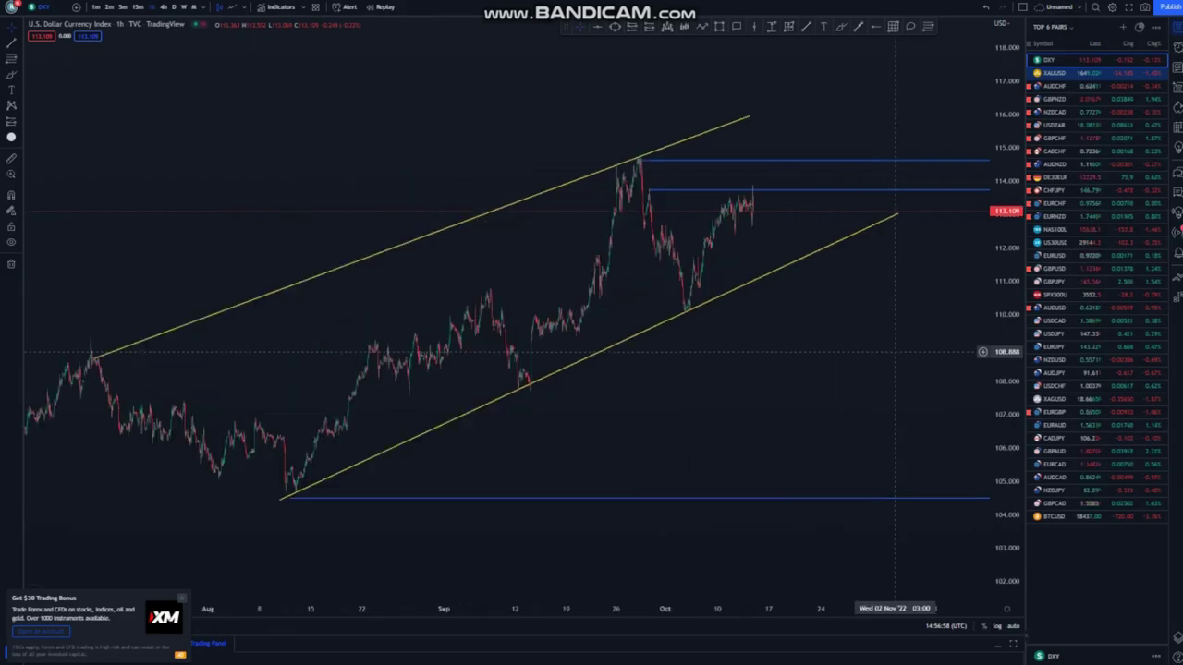
scroll(895, 351, "up", 1)
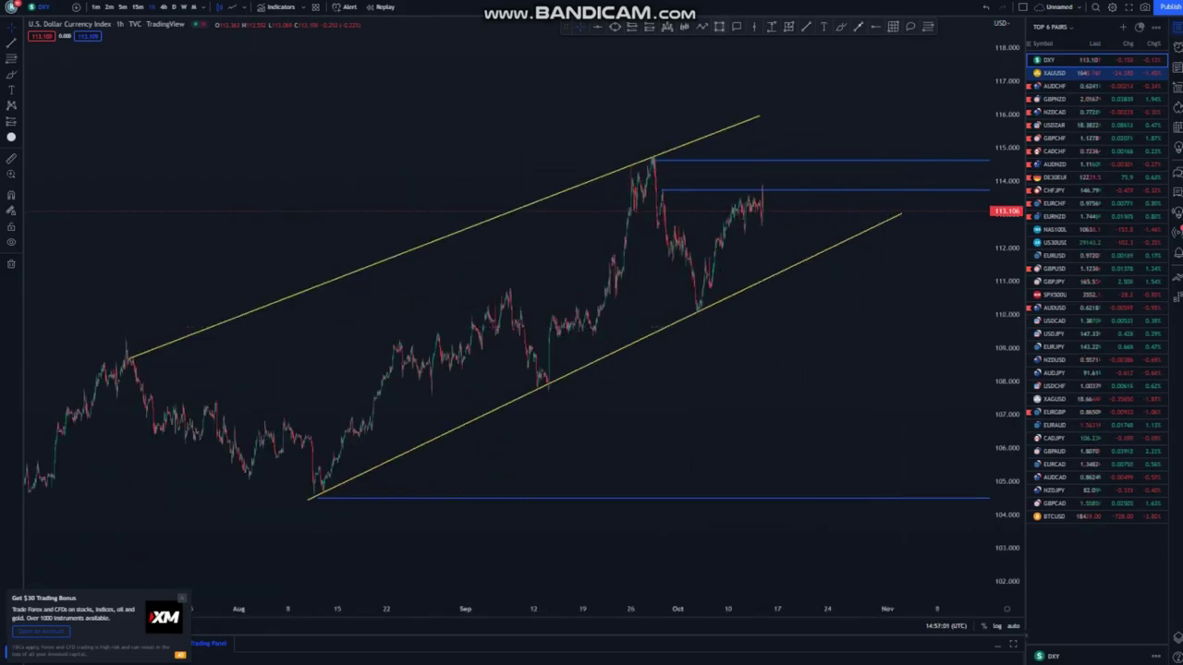
left_click(663, 190)
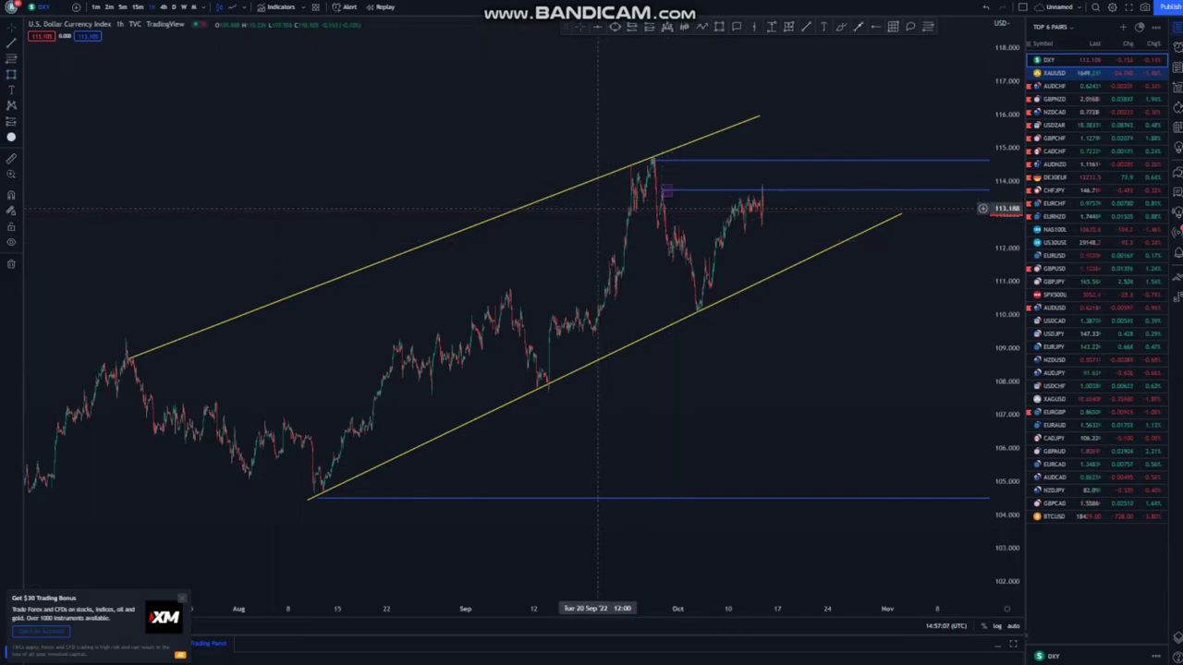
left_click(665, 191)
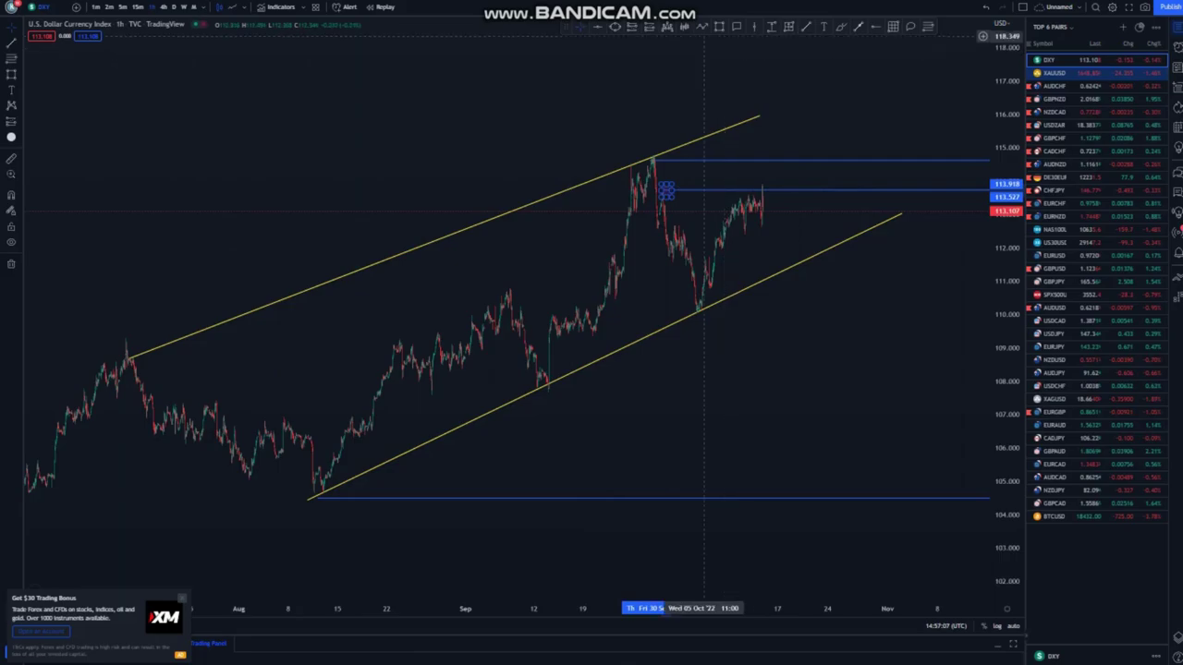
left_click(669, 183)
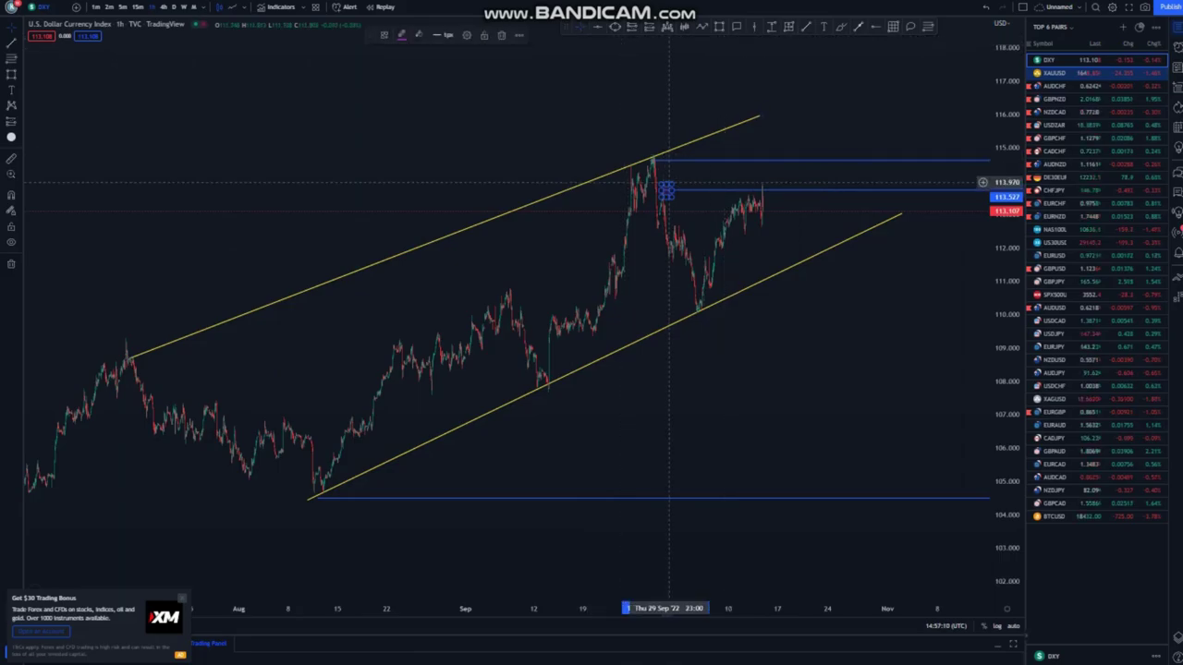
left_click(502, 35)
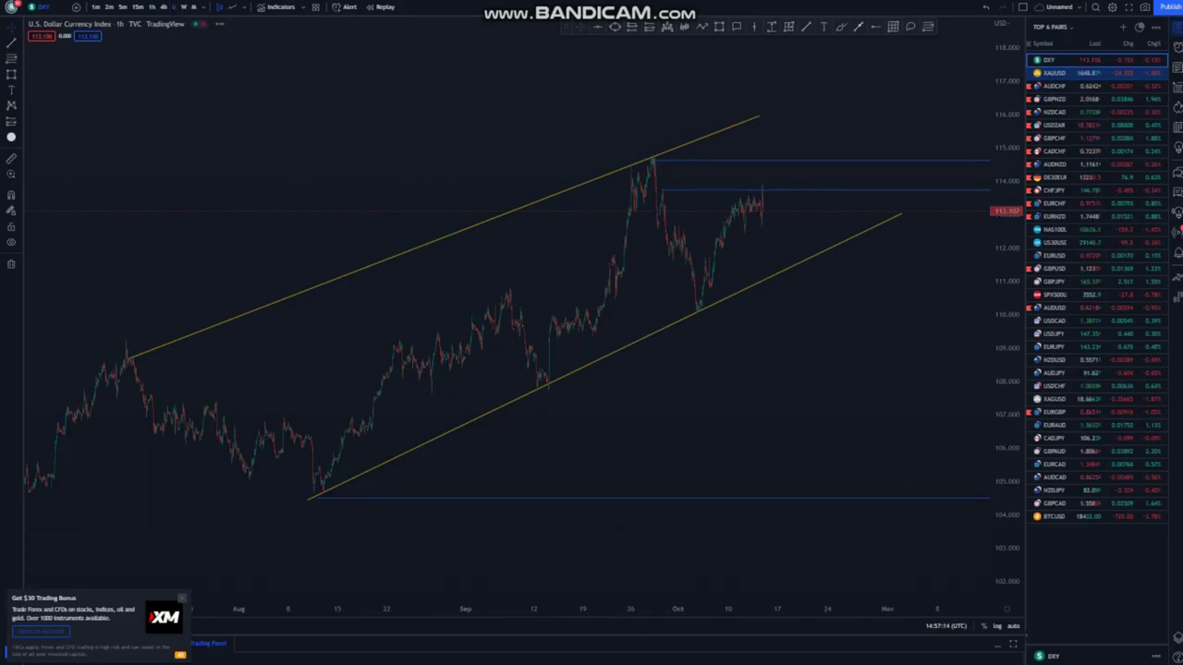
Step: View DXY on the 1D timeframe with a wider price range covering the climb since 2021
type("1D")
key("Return")
right_click(669, 186)
scroll(634, 321, "up", 4)
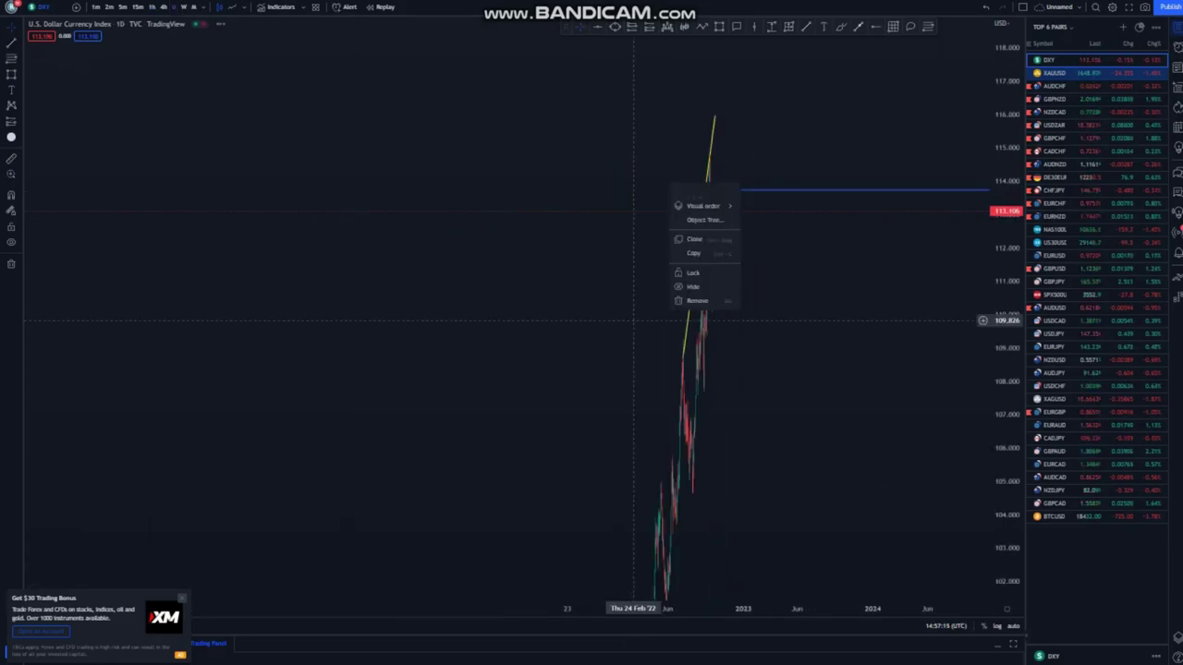
left_click_drag(1007, 189, 1006, 453)
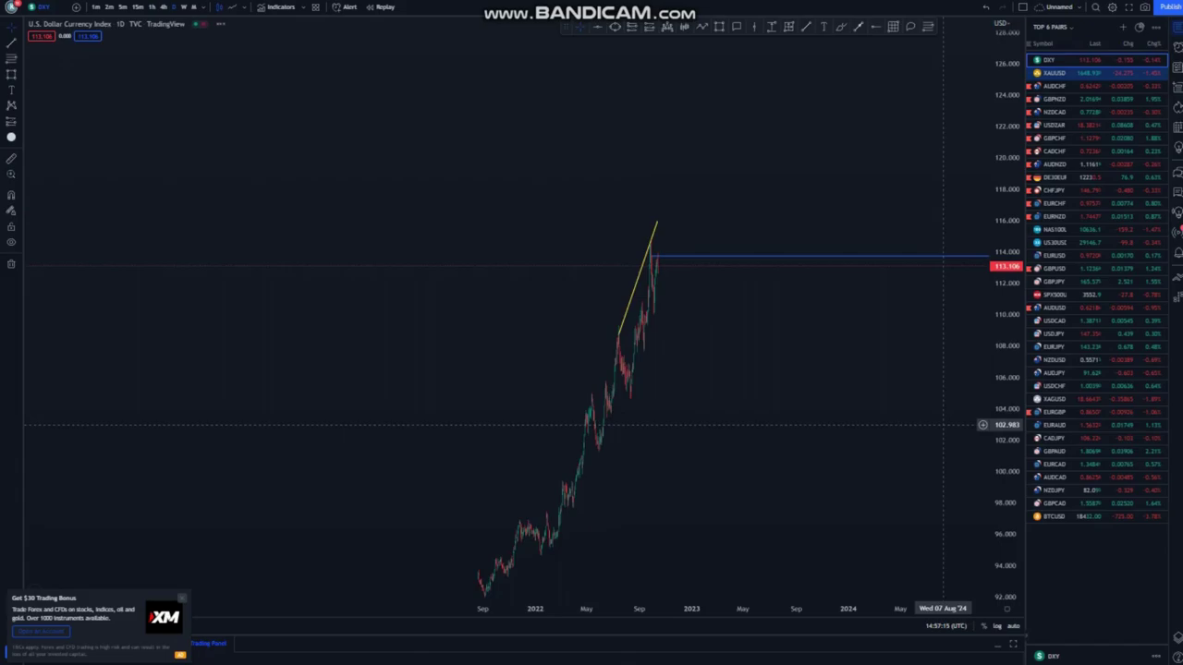
left_click_drag(1007, 277, 1007, 414)
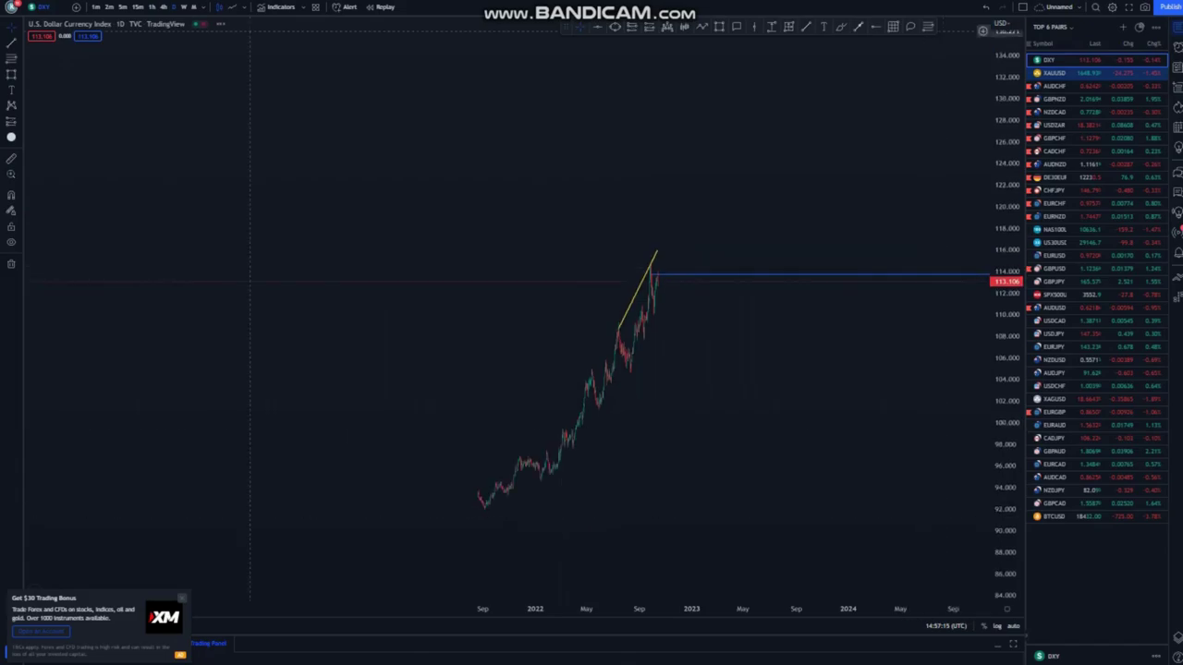
Step: View DXY on the 1W timeframe with the price history back to the highs around 2002
left_click(184, 7)
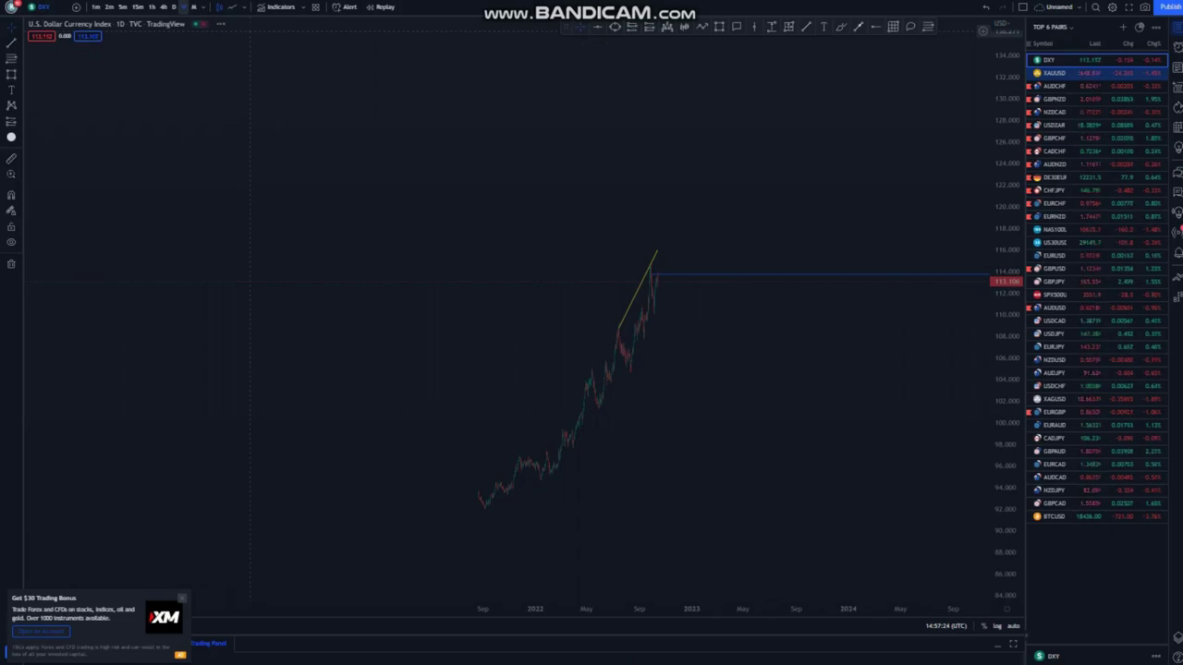
left_click(184, 8)
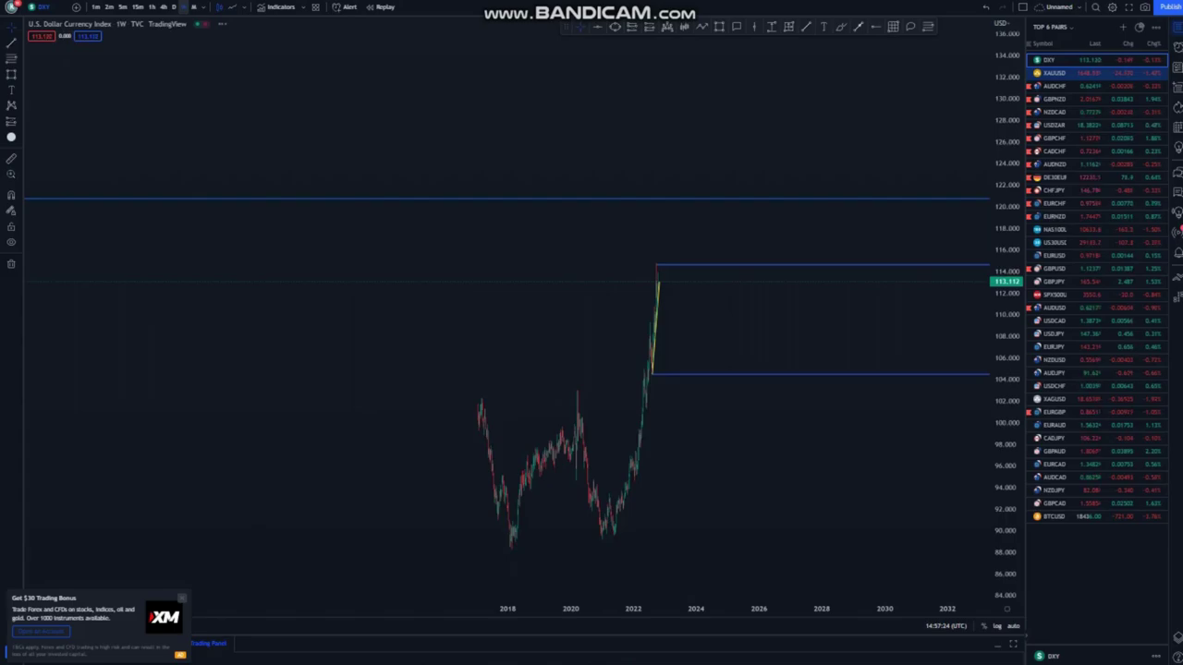
scroll(850, 286, "down", 2)
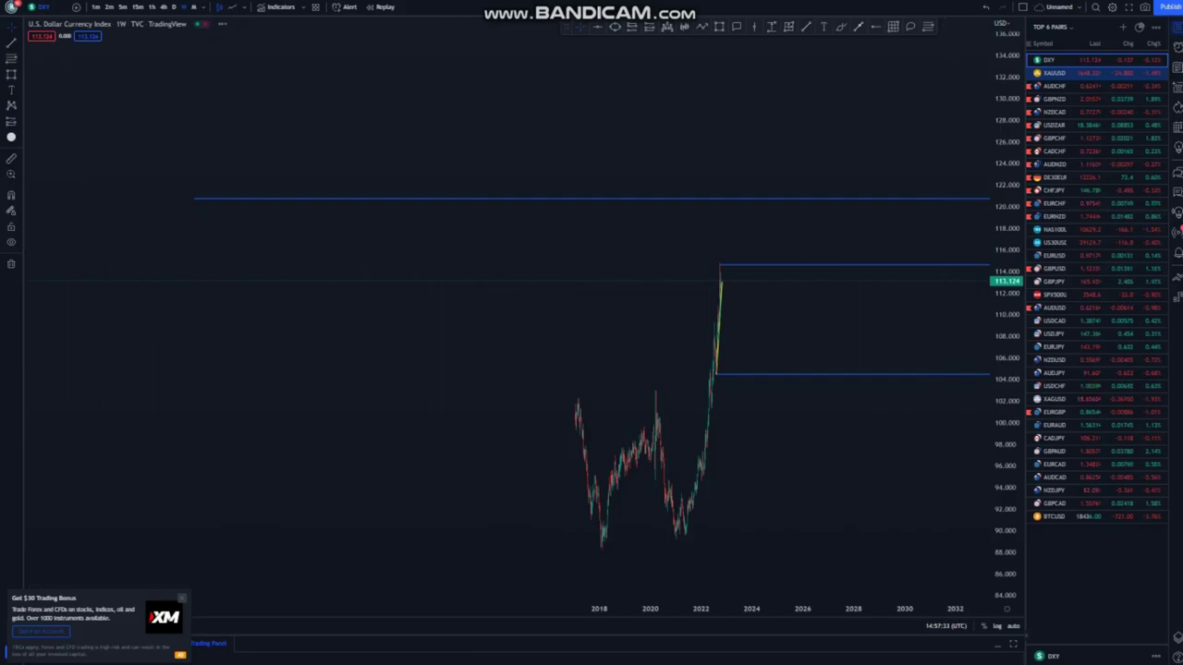
left_click_drag(1005, 300, 1005, 439)
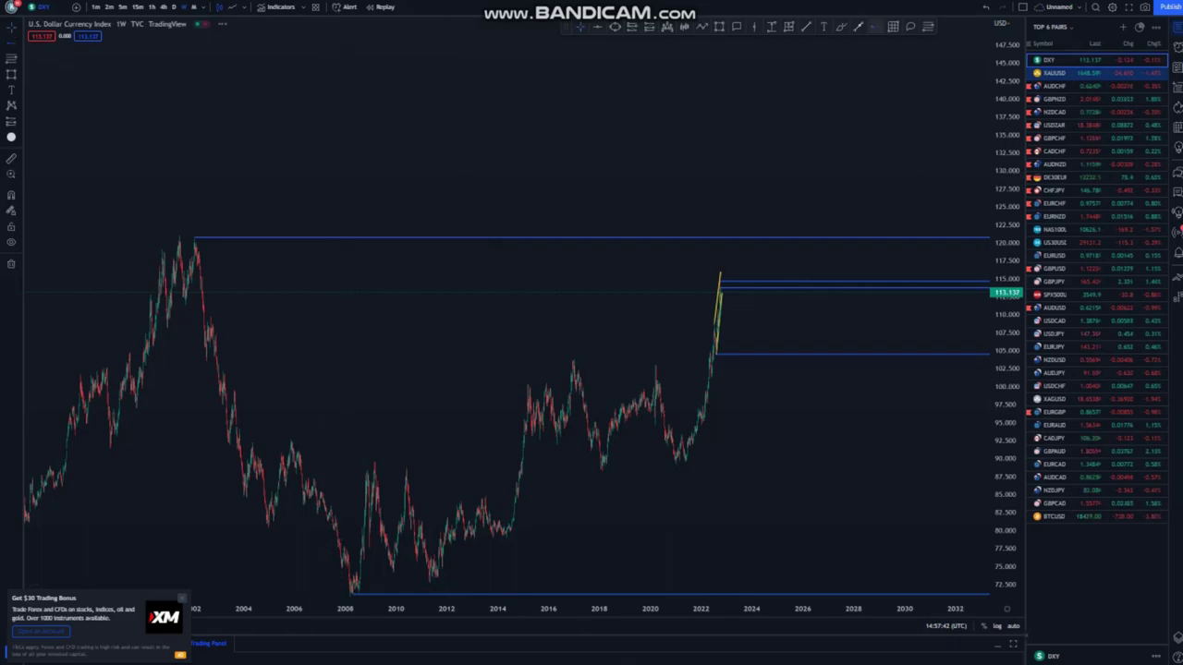
Step: Place a horizontal ray at about 109.57 starting from the August 2002 decline and undo it
left_click(208, 318)
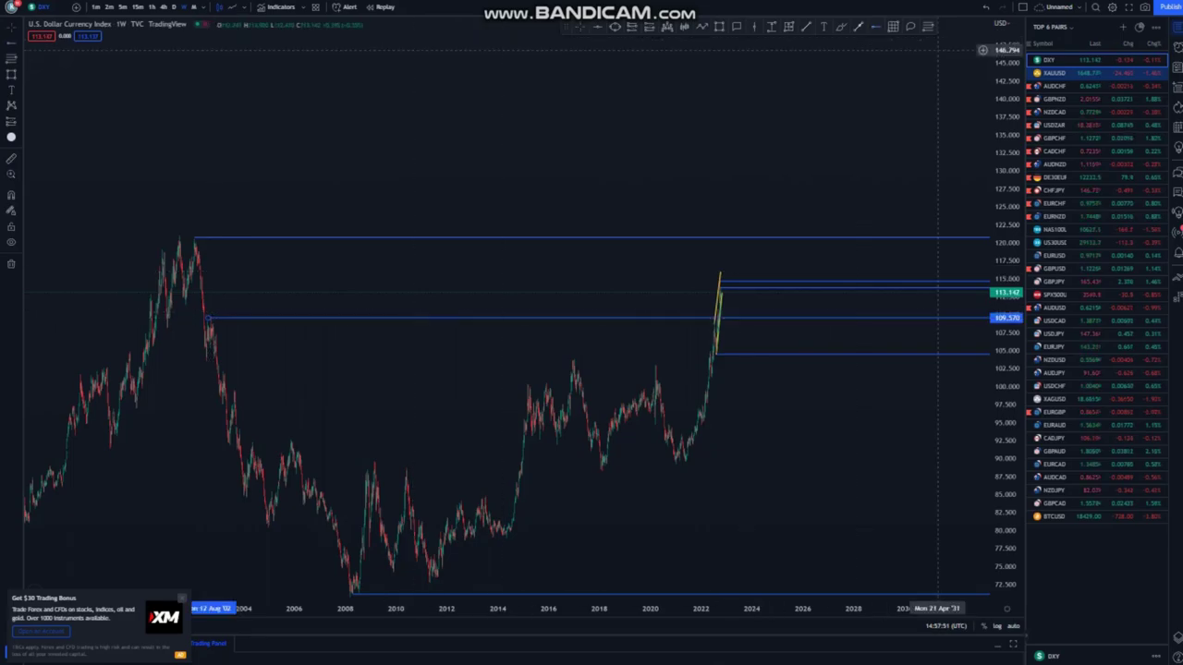
left_click(985, 7)
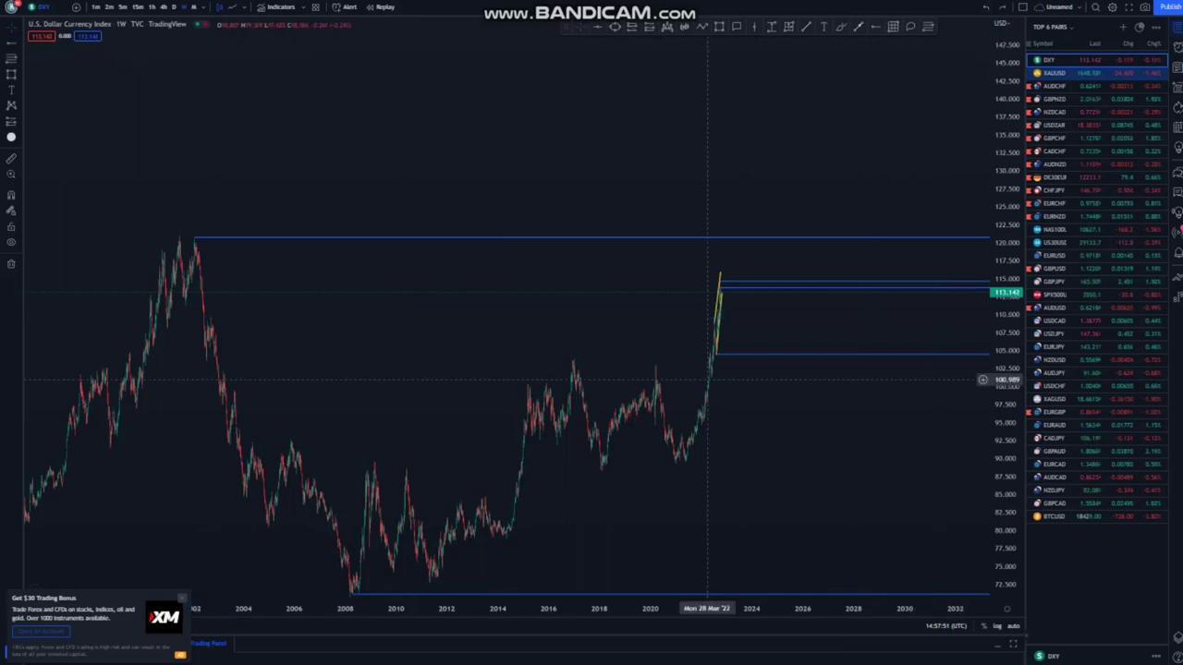
scroll(689, 349, "up", 2)
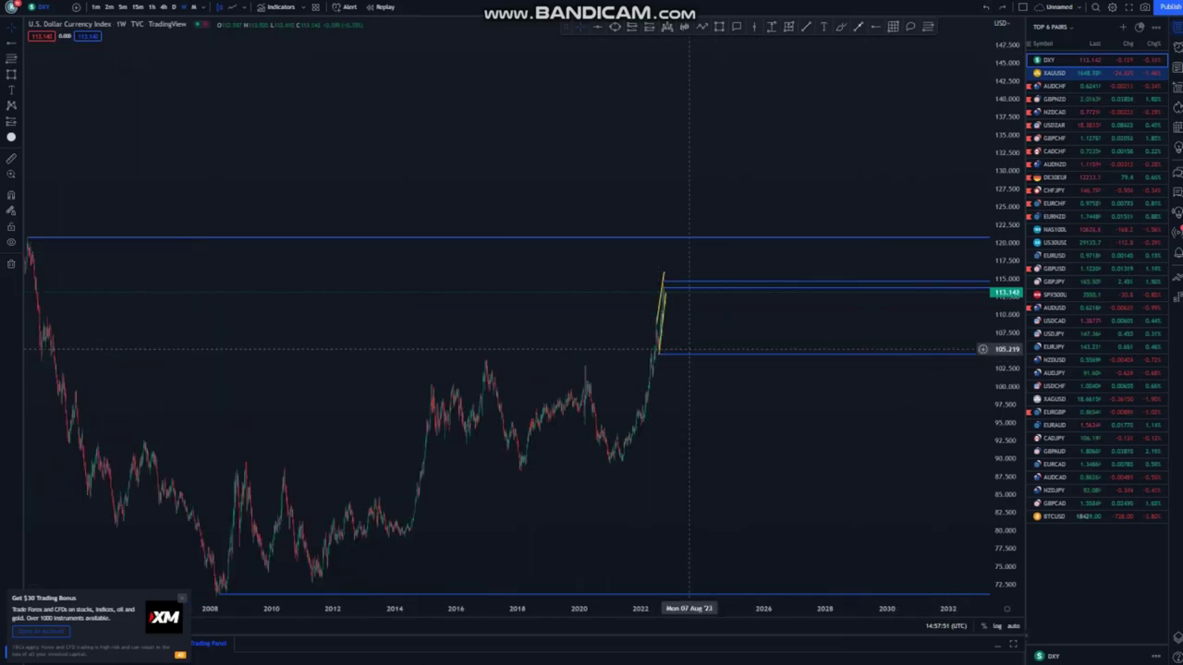
scroll(507, 310, "down", 2)
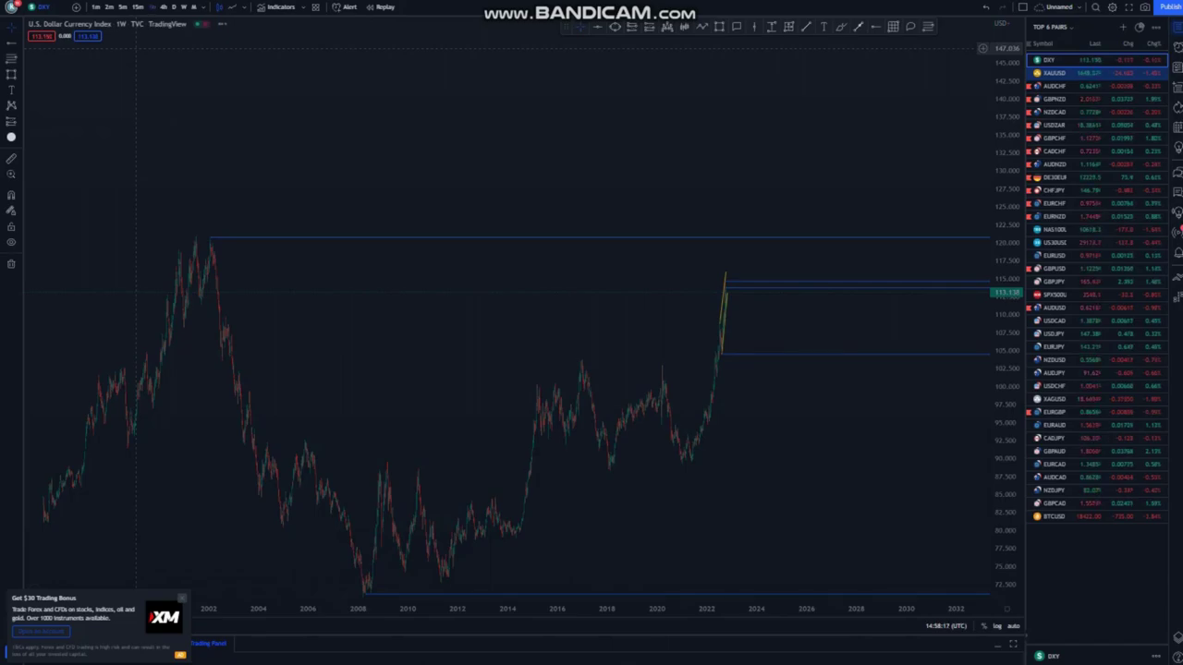
Step: Return the chart to the 1h timeframe and frame the September–October price action inside the yellow channel
type("1h")
key("Return")
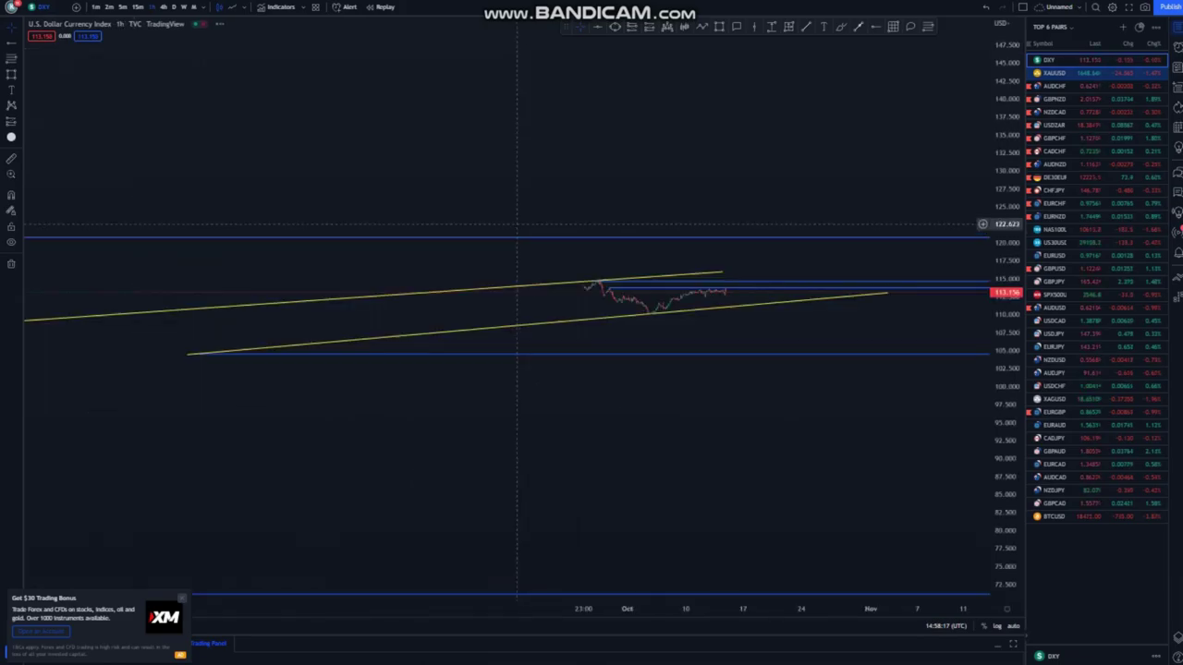
left_click_drag(982, 488, 983, 316)
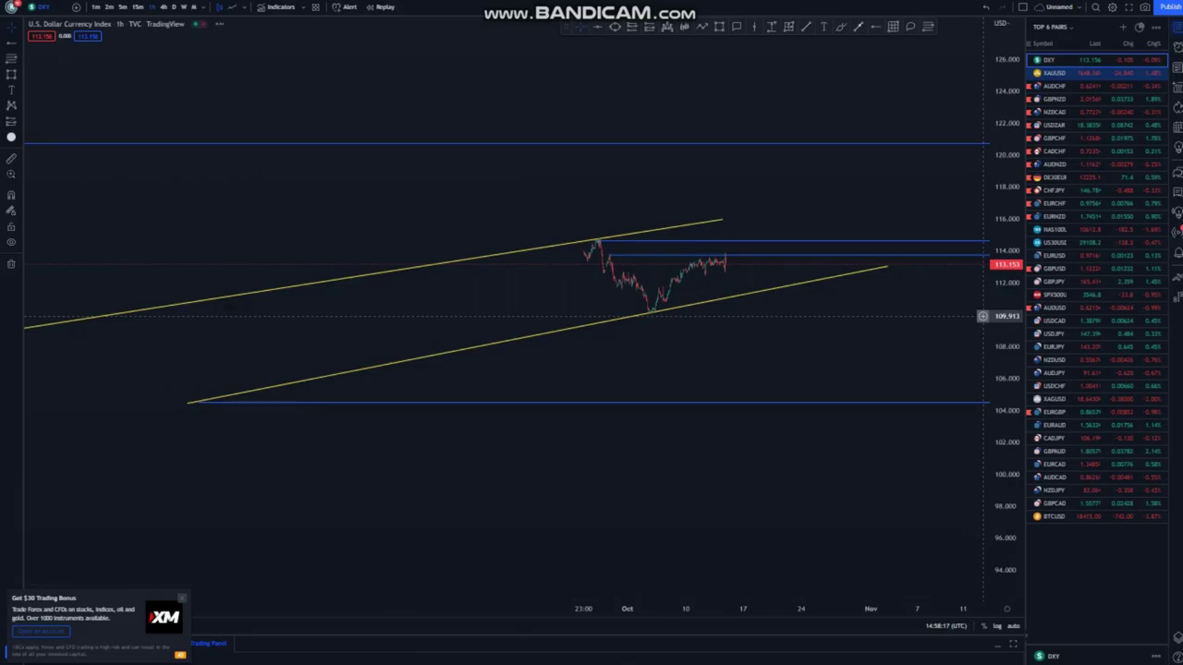
left_click_drag(1005, 462, 1005, 226)
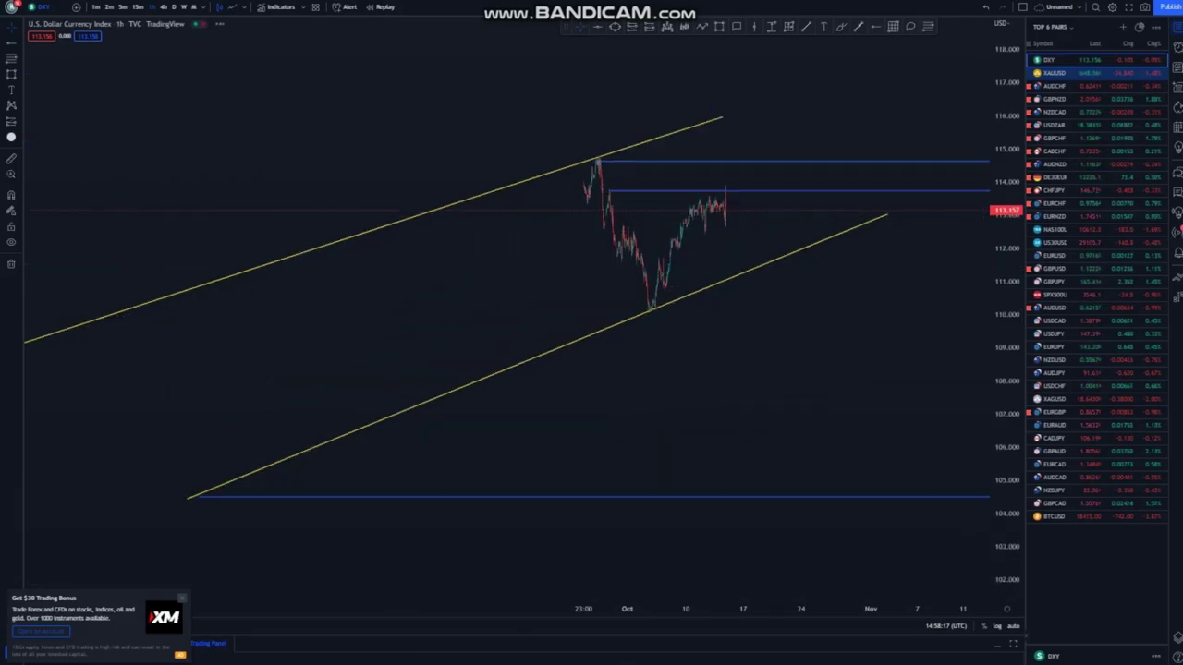
scroll(703, 200, "up", 2)
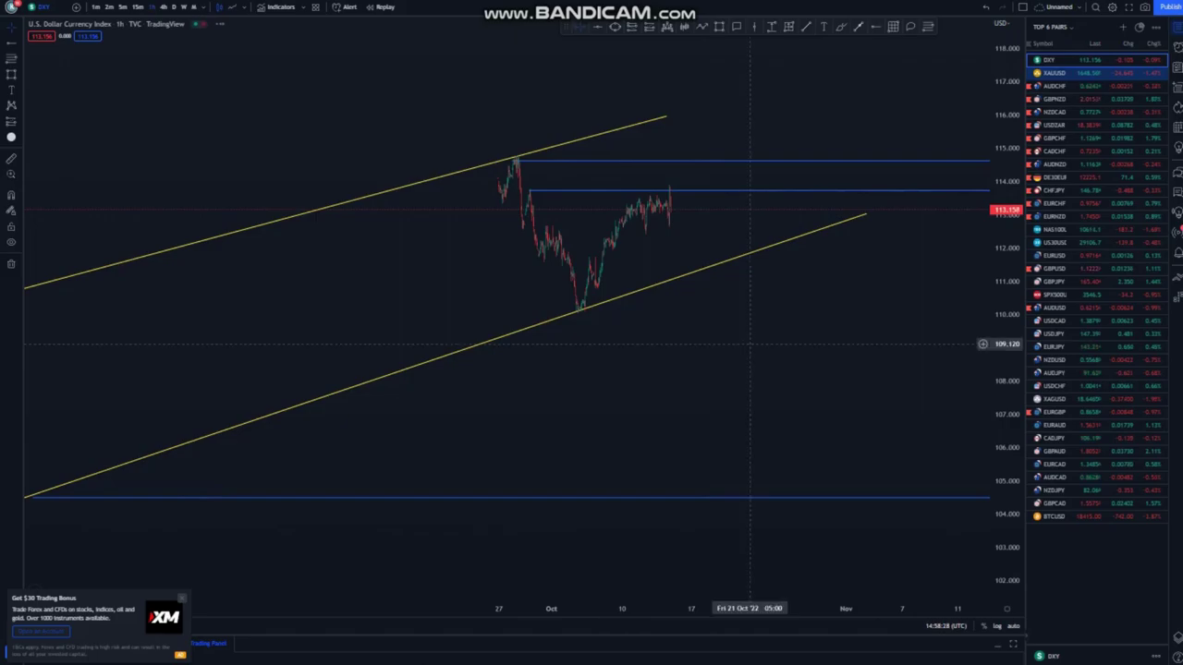
left_click_drag(750, 344, 834, 342)
scroll(835, 342, "up", 1)
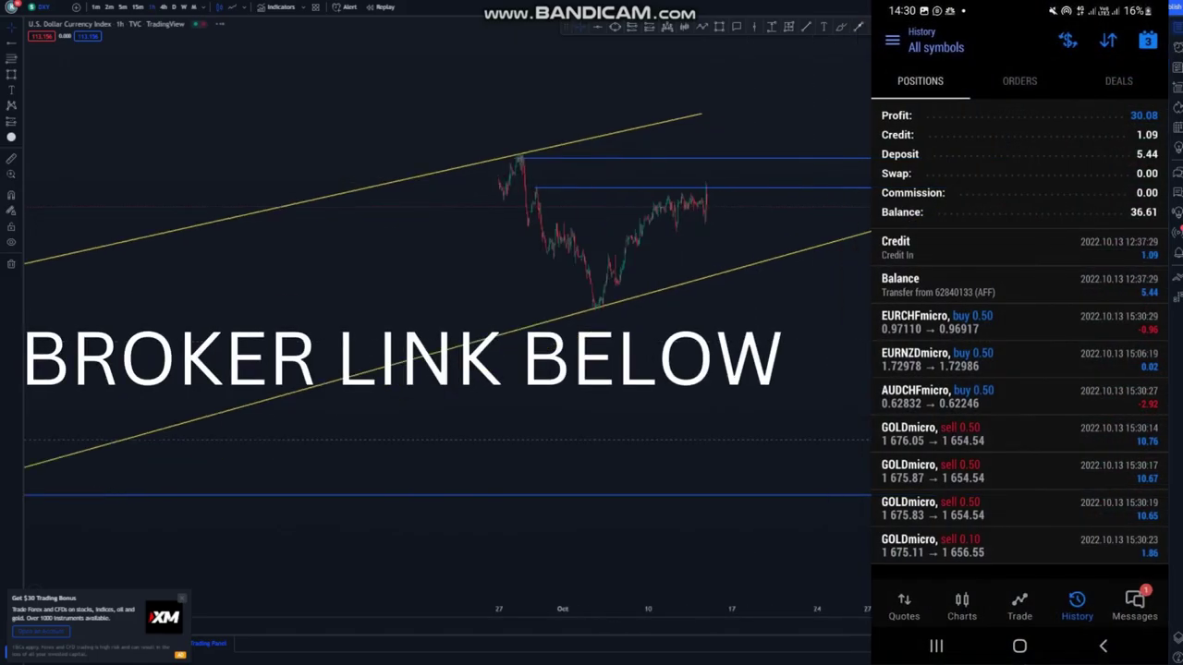
left_click_drag(1007, 397, 1007, 147)
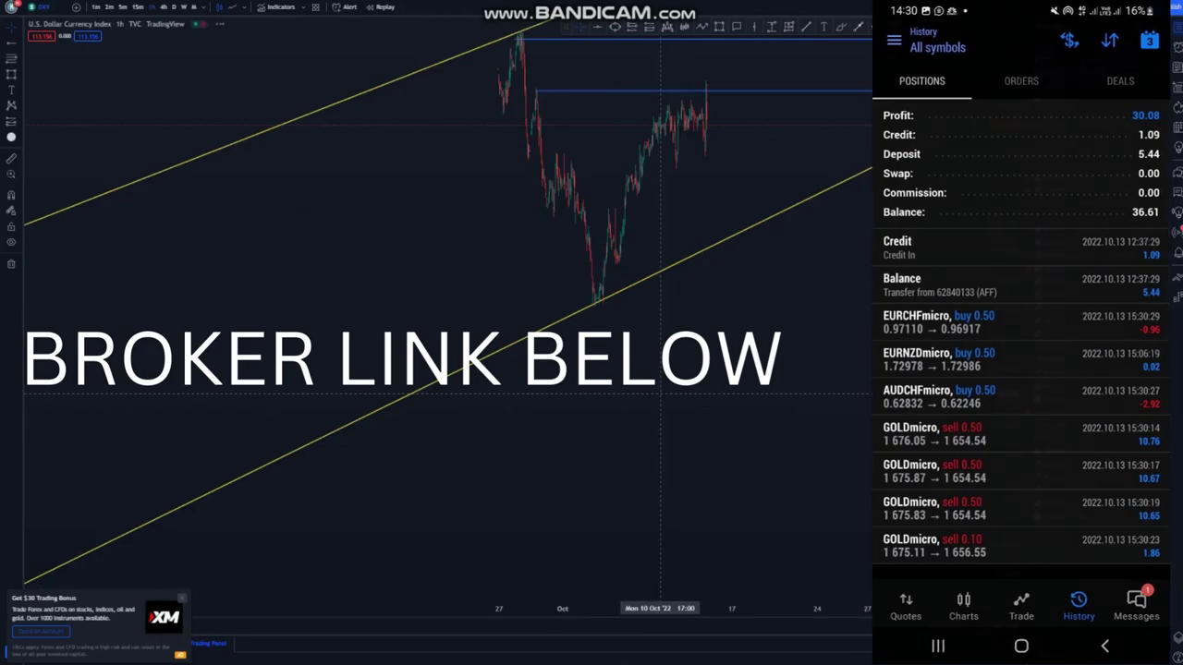
left_click_drag(657, 392, 788, 468)
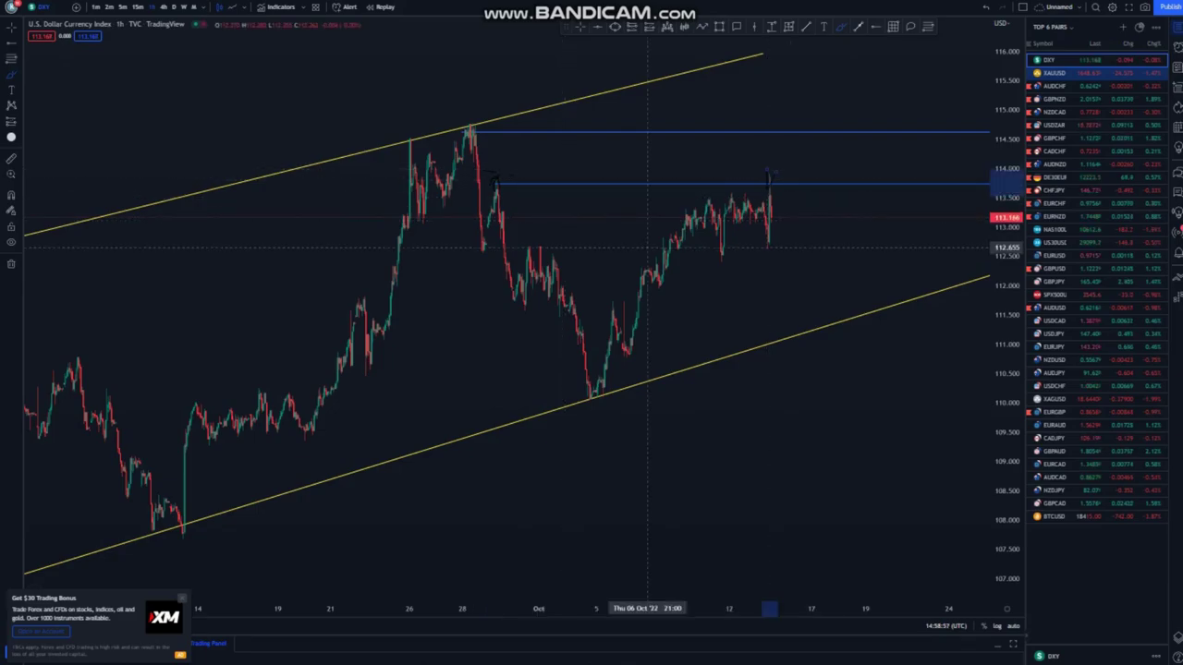
Step: Brush strokes above and below the October rally, plus a curved path falling from current price to the lower yellow trendline
left_click_drag(584, 307, 695, 198)
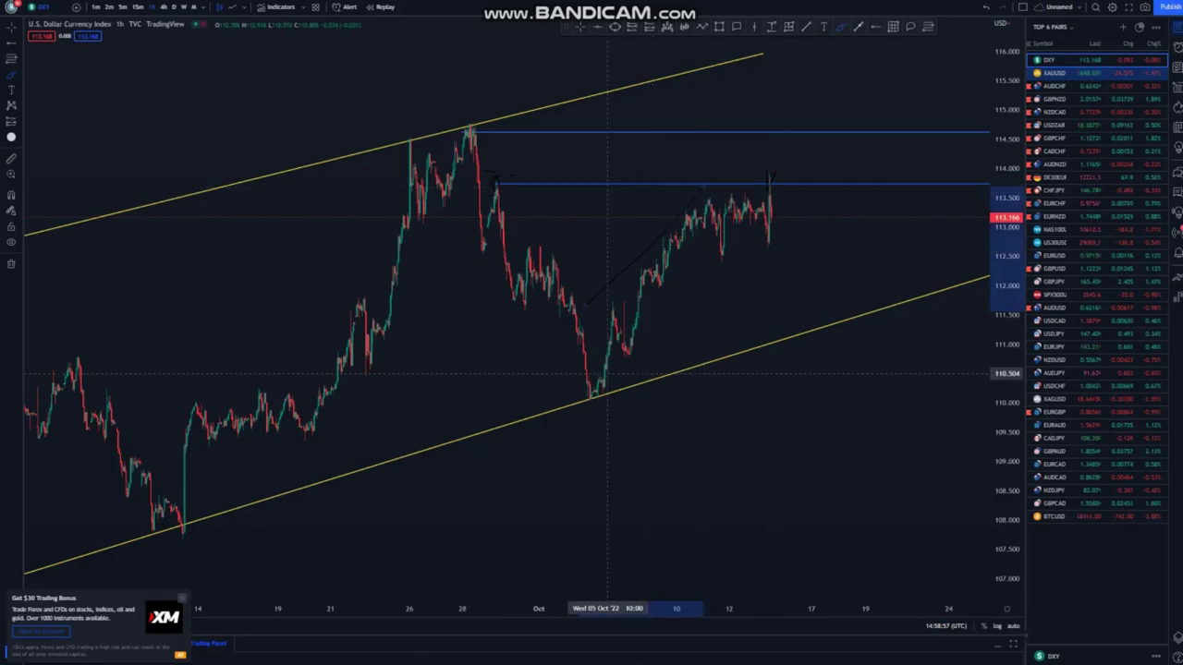
left_click_drag(592, 393, 790, 237)
left_click(789, 237)
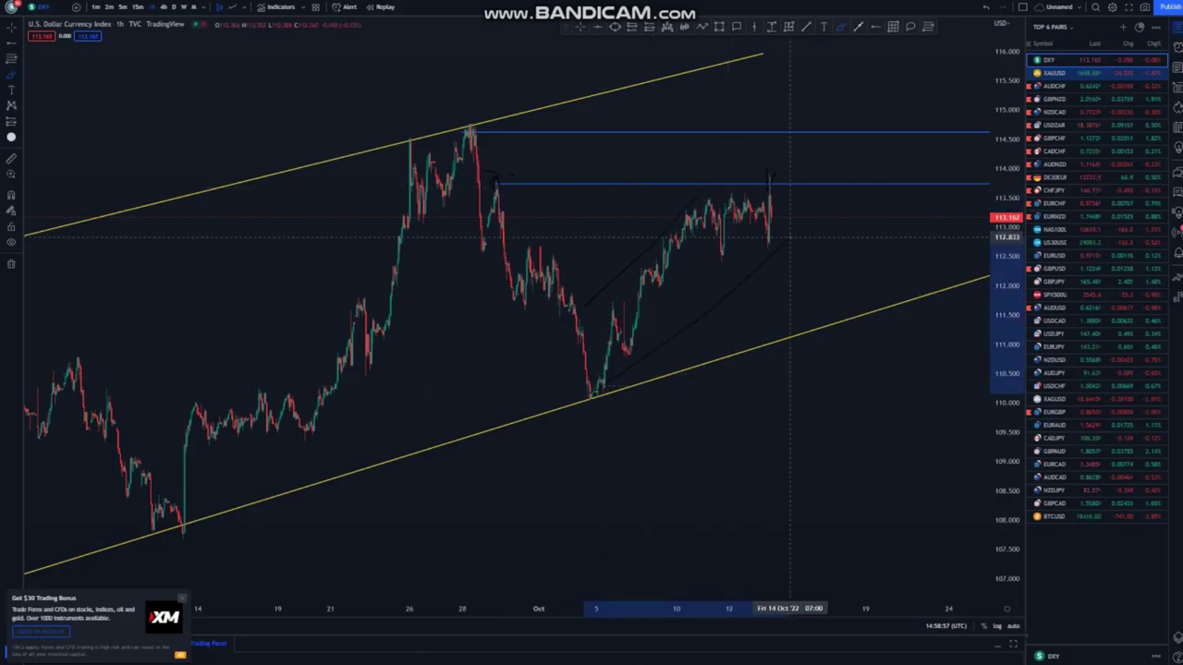
mouse_move(770, 202)
left_mouse_down()
mouse_move(775, 246)
mouse_move(787, 244)
mouse_move(820, 321)
left_mouse_up()
left_click(824, 333)
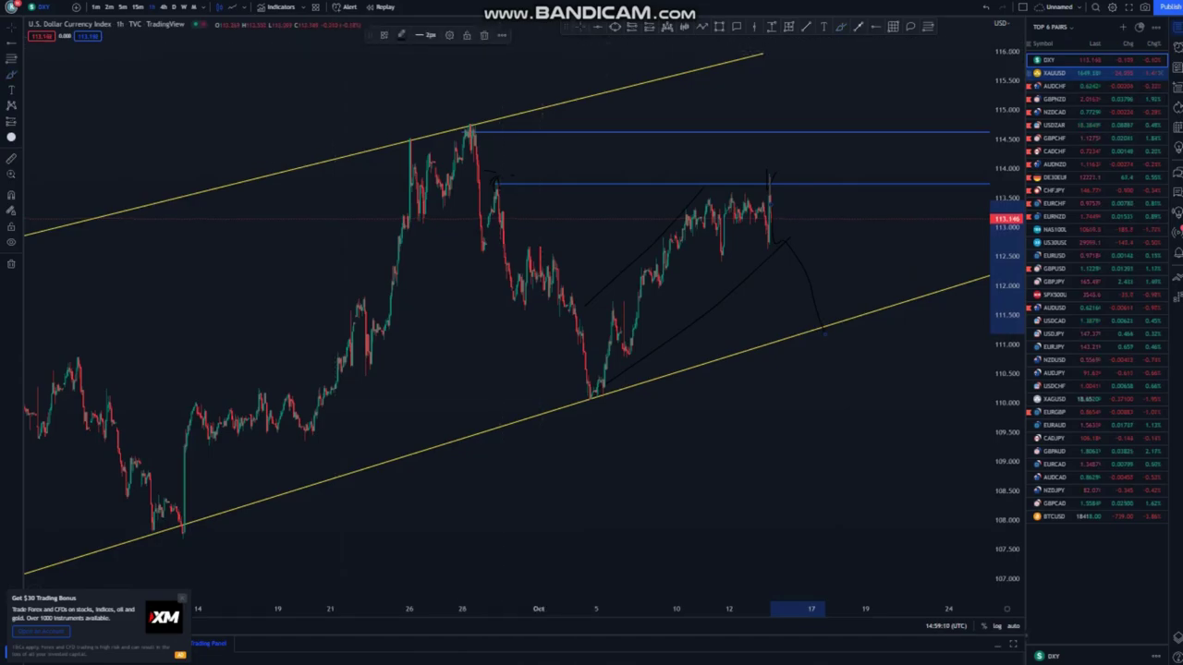
Step: Open the XAUUSD 1h chart and examine the September–October price action, the yellow channels and the short position from 1675.140
left_click(1053, 72)
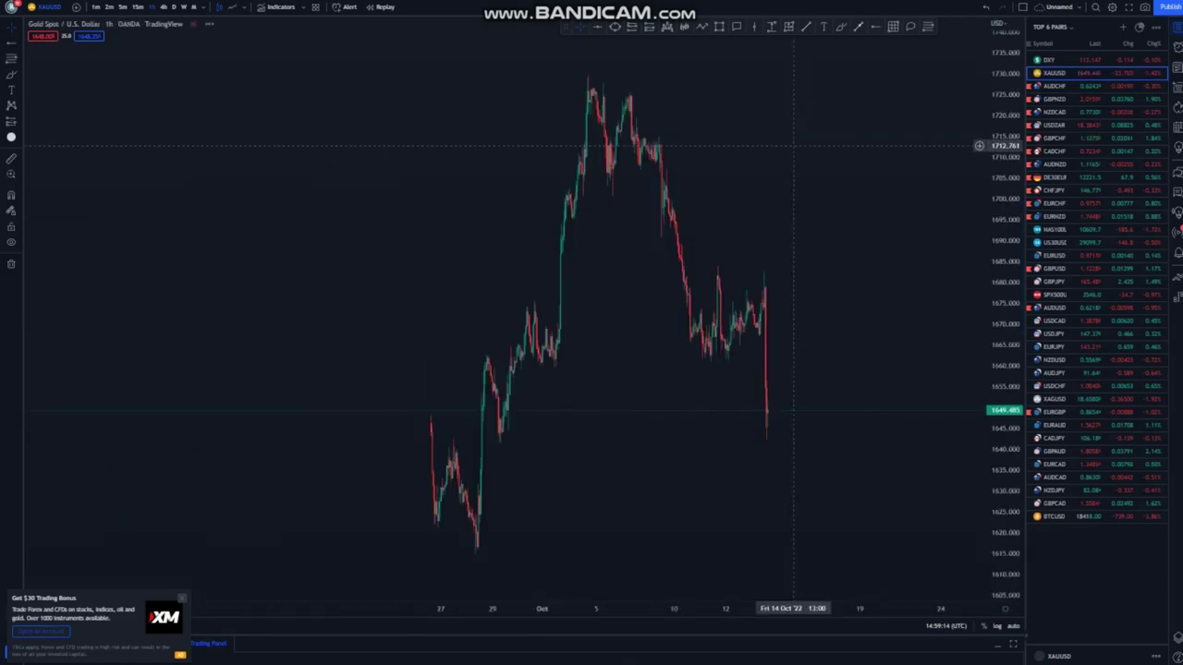
left_click_drag(1006, 301, 1005, 485)
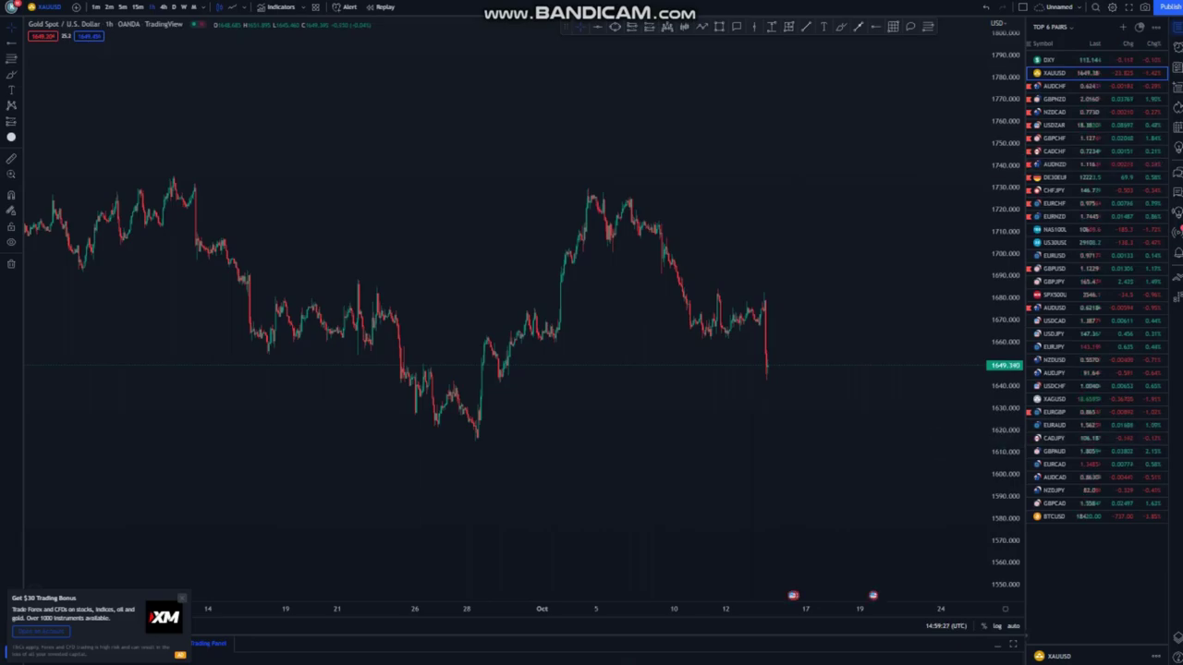
left_click_drag(1005, 454, 1006, 374)
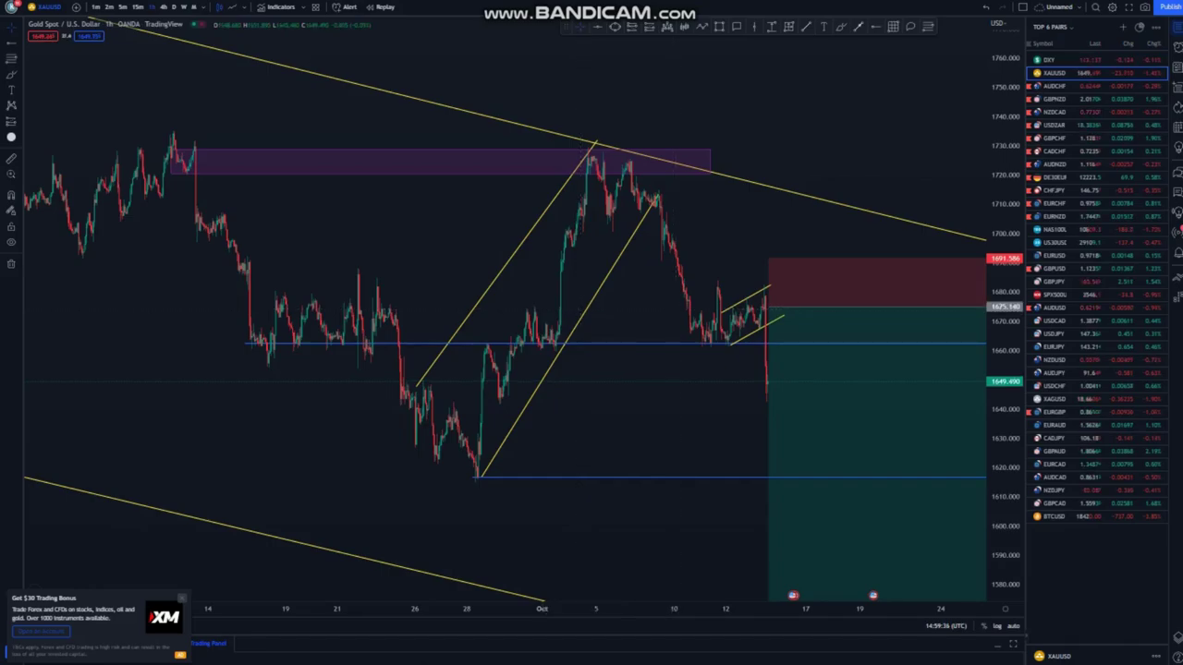
left_click_drag(1005, 310, 1006, 421)
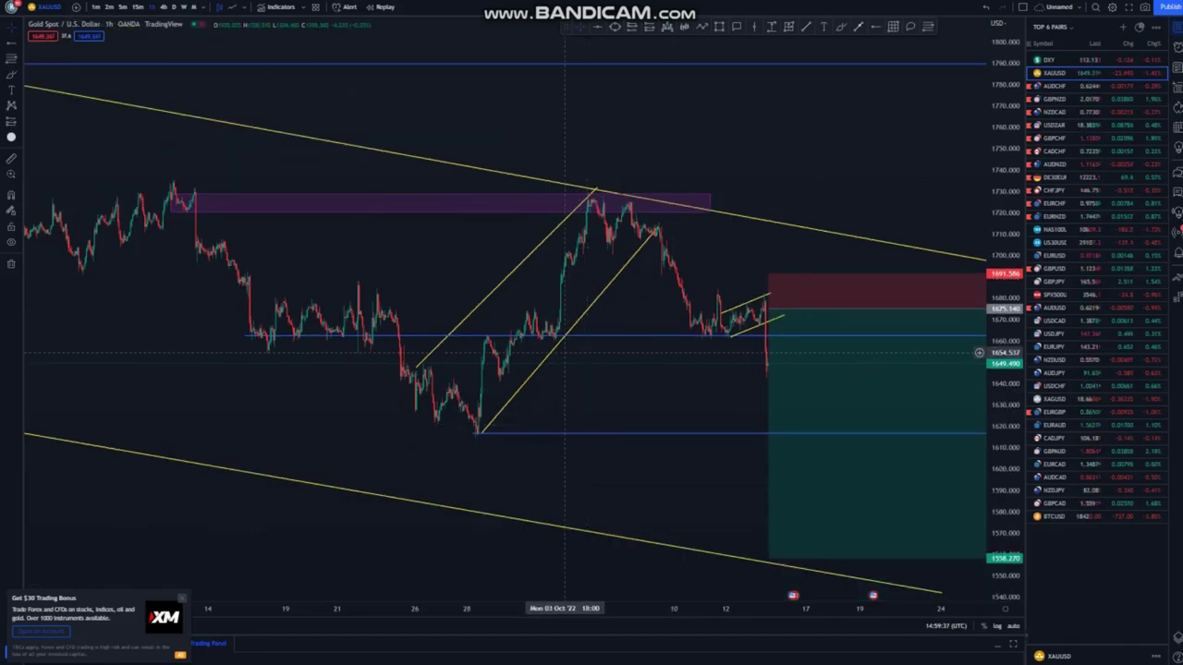
scroll(546, 397, "up", 4)
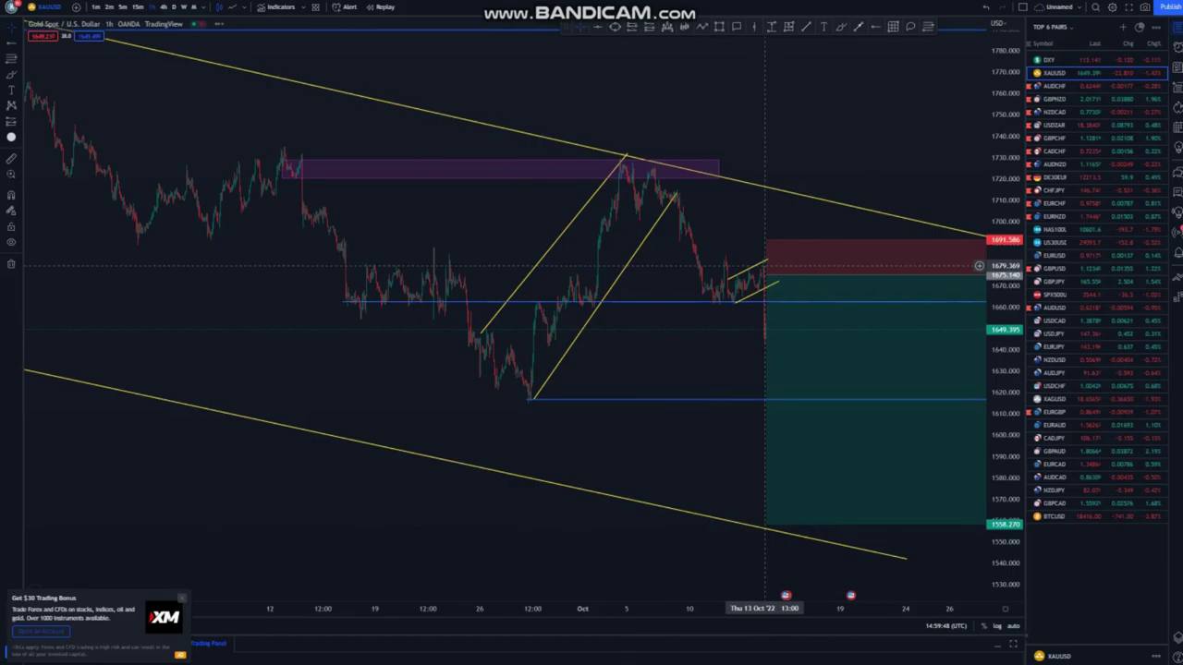
scroll(731, 241, "up", 2)
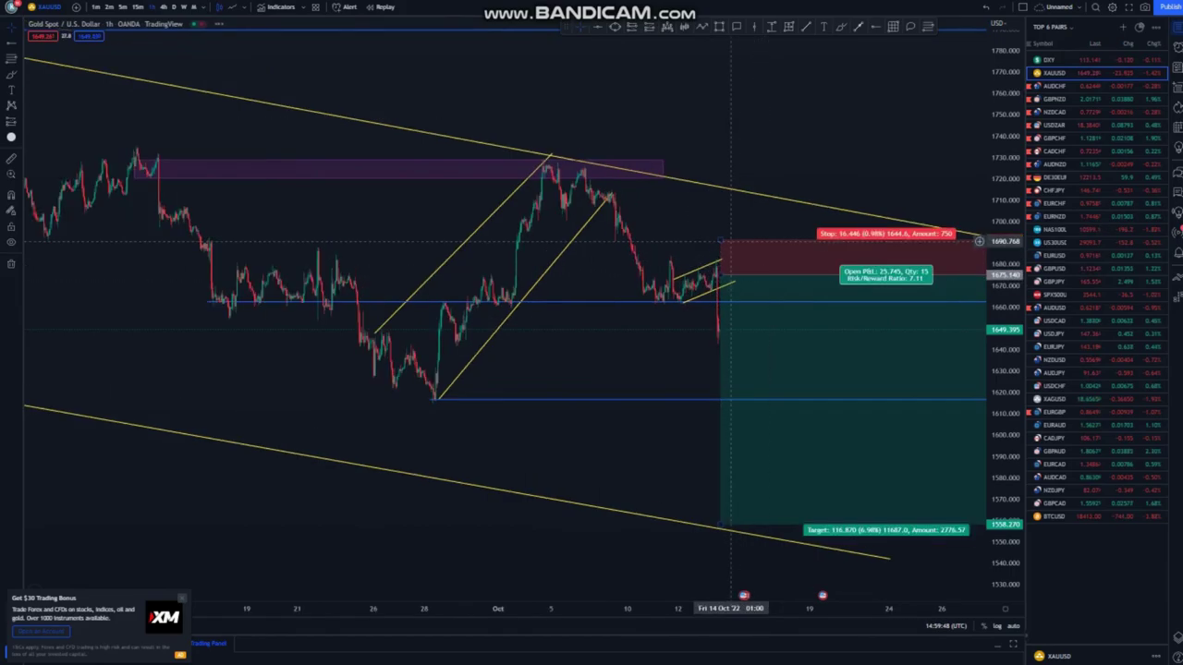
left_click_drag(1006, 393, 1006, 239)
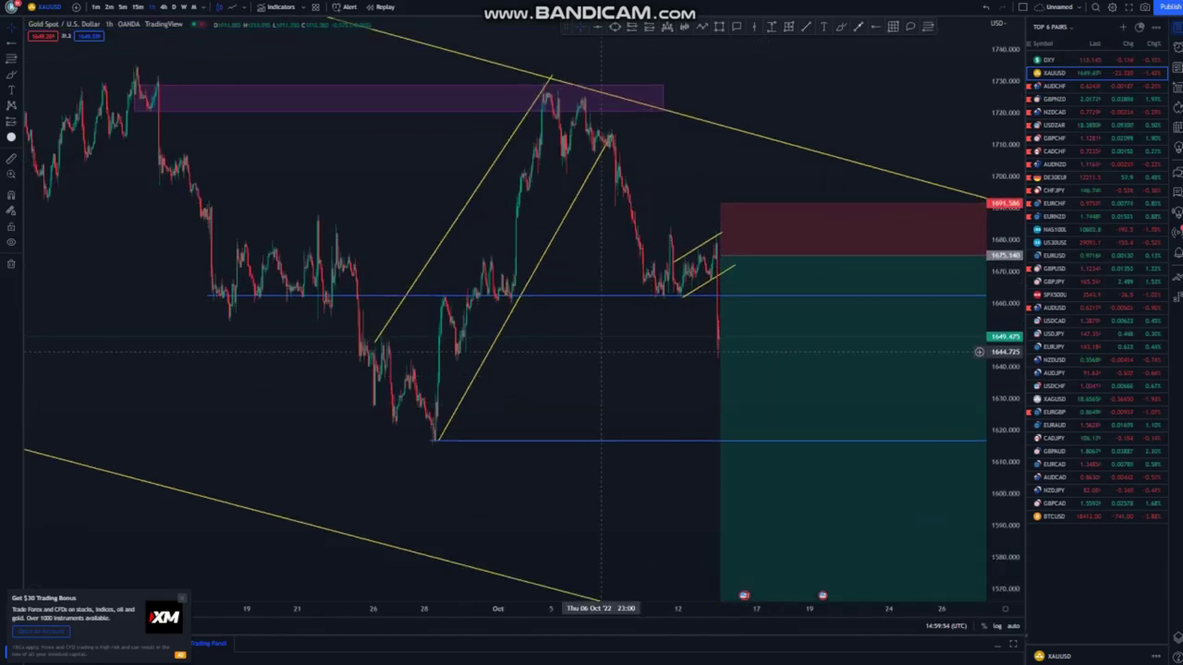
left_click_drag(538, 350, 518, 345)
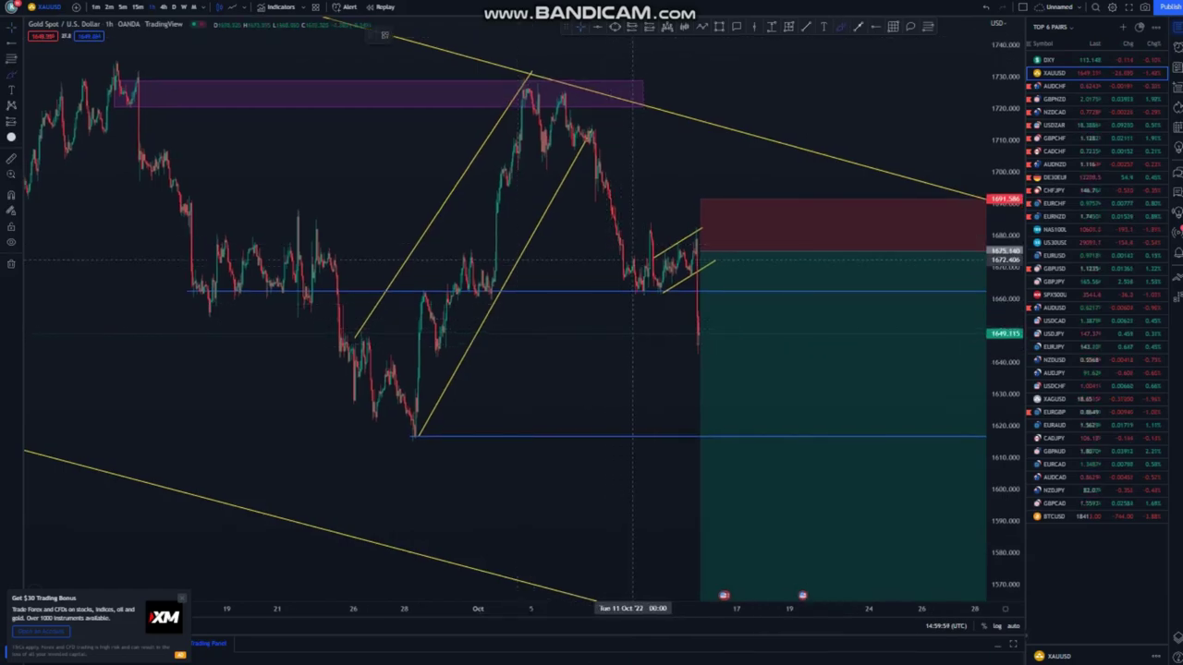
Step: Brush a small curve beneath the October lows at the upper blue support line and recolour it blue
left_click(639, 294)
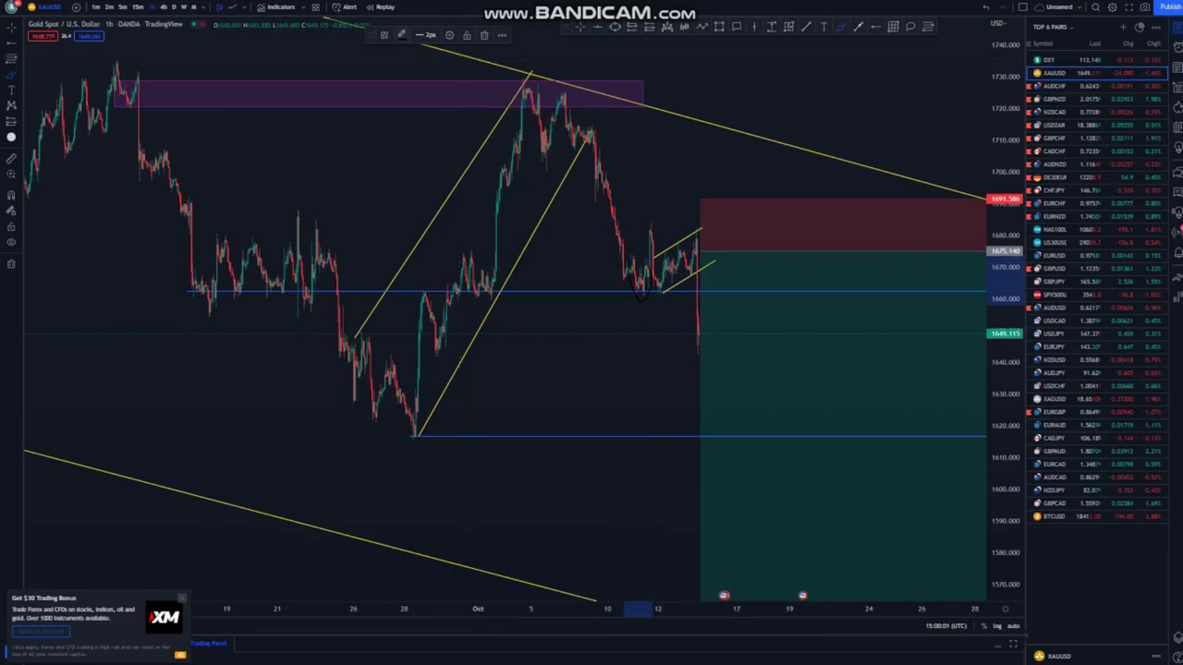
left_click(401, 35)
left_click(463, 70)
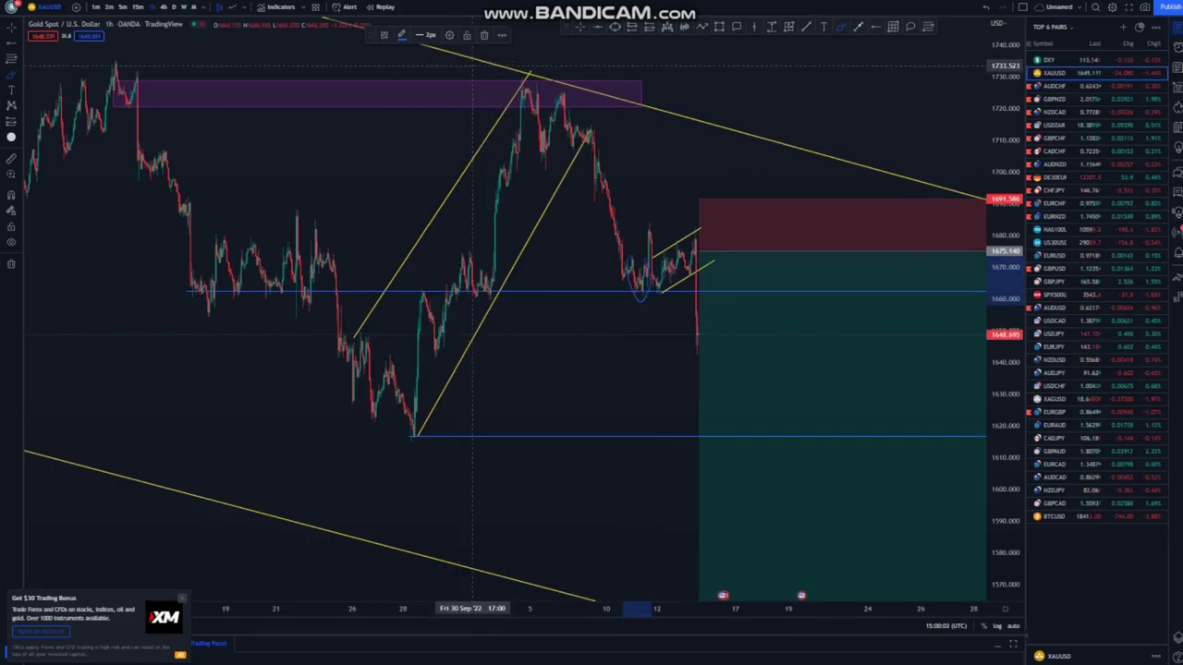
Step: Brush blue strokes circling the October lows, tracing the small flag and its sharp drop, and enclosing that drop in an oval
mouse_move(645, 259)
left_mouse_down()
mouse_move(628, 259)
mouse_move(648, 271)
left_mouse_up()
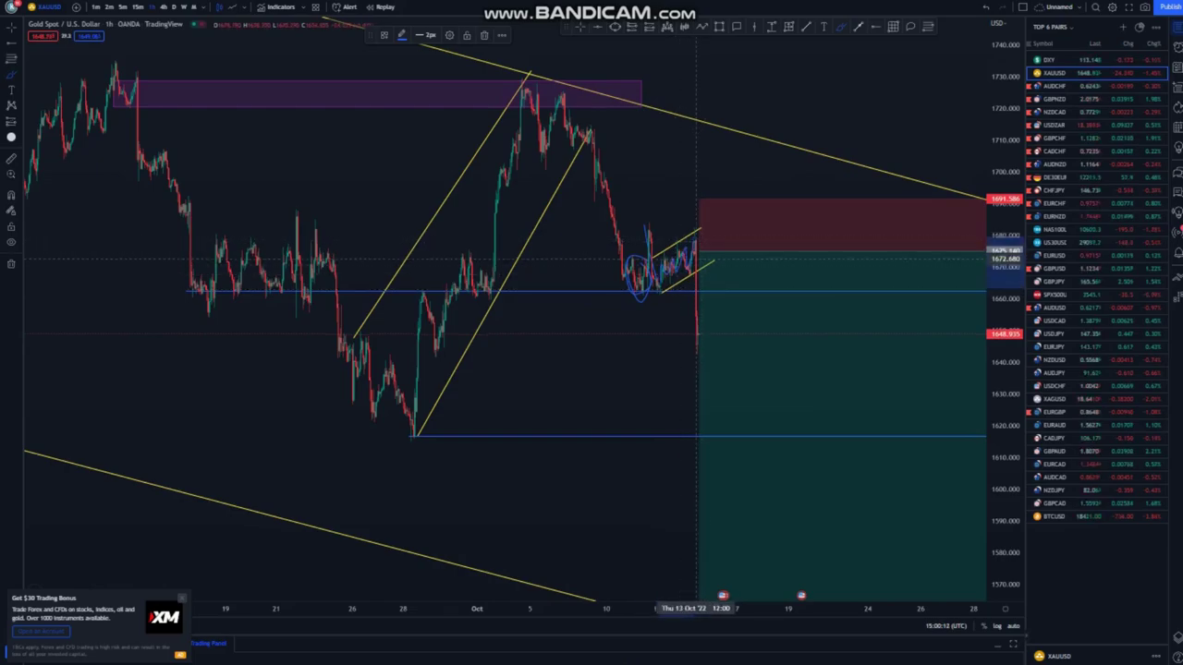
left_click_drag(698, 251, 706, 357)
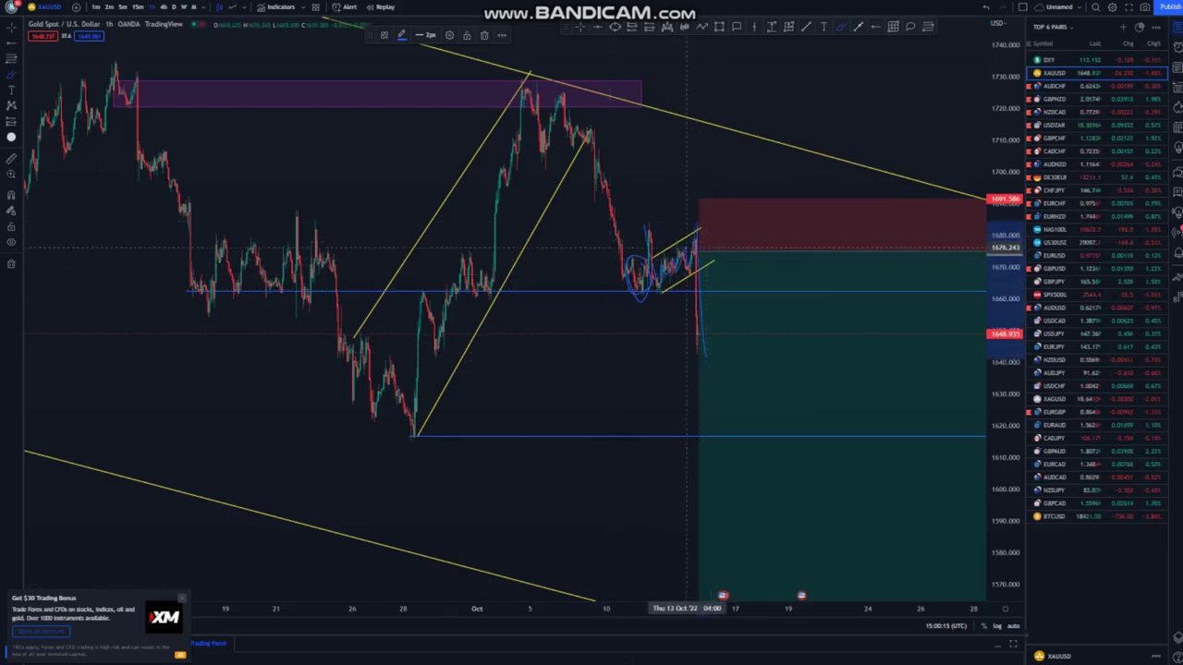
mouse_move(709, 227)
left_mouse_down()
mouse_move(669, 296)
mouse_move(717, 332)
mouse_move(709, 232)
left_mouse_up()
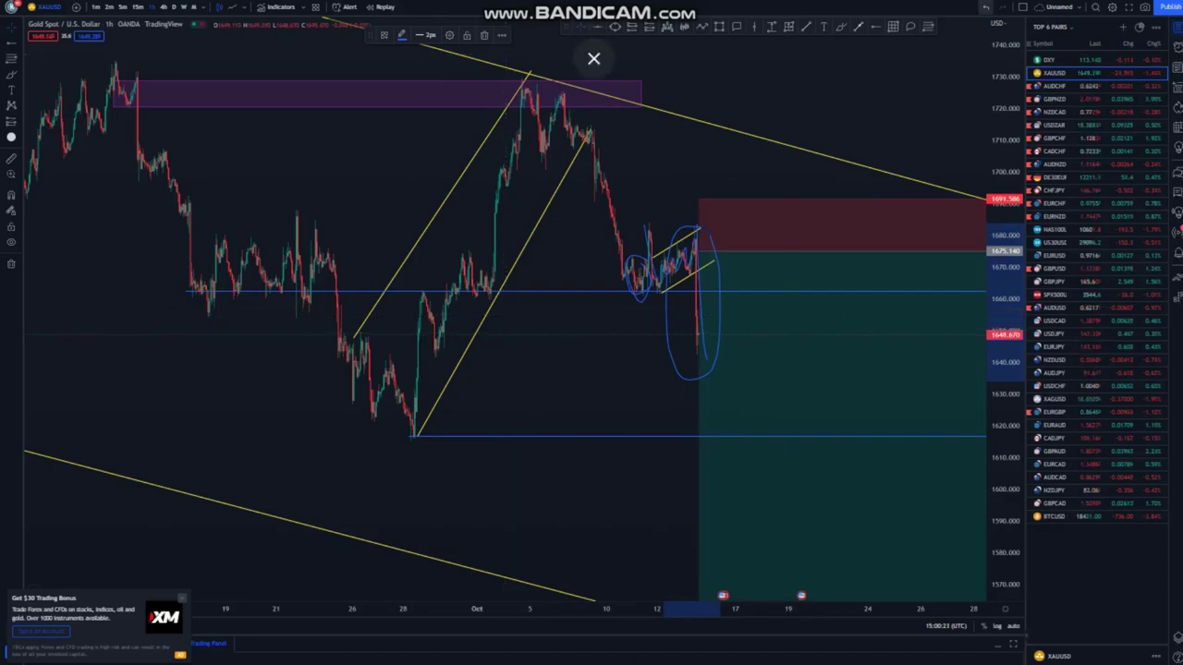
Step: Undo the blue brush strokes around the flag and lows, plus the recolouring of the first curve
left_click(985, 7)
left_click(986, 6)
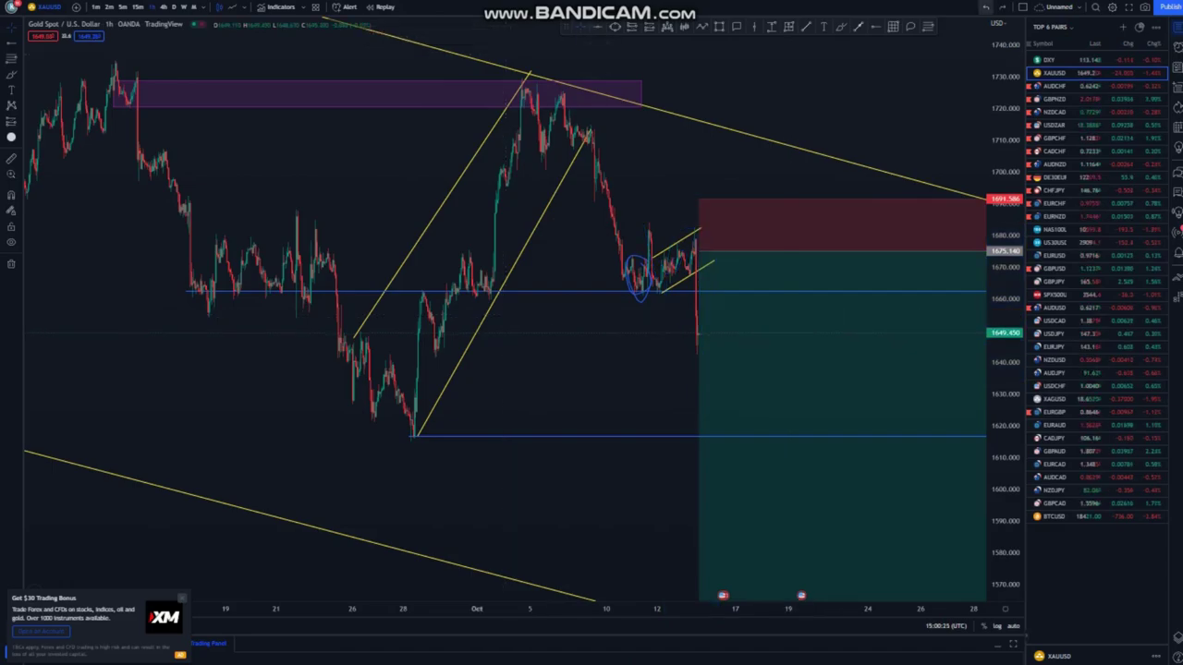
left_click(985, 6)
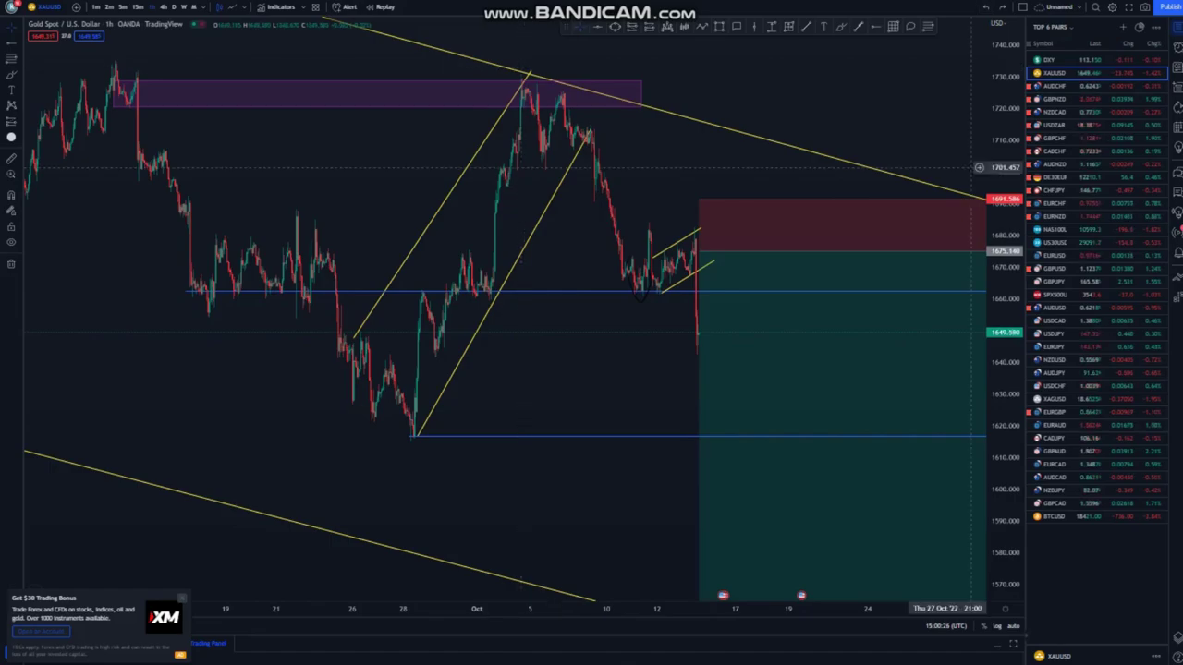
Step: View XAUUSD on the 1D timeframe and examine the long rising channel, its 2022 break and the falling channel
left_click_drag(1005, 278, 1006, 400)
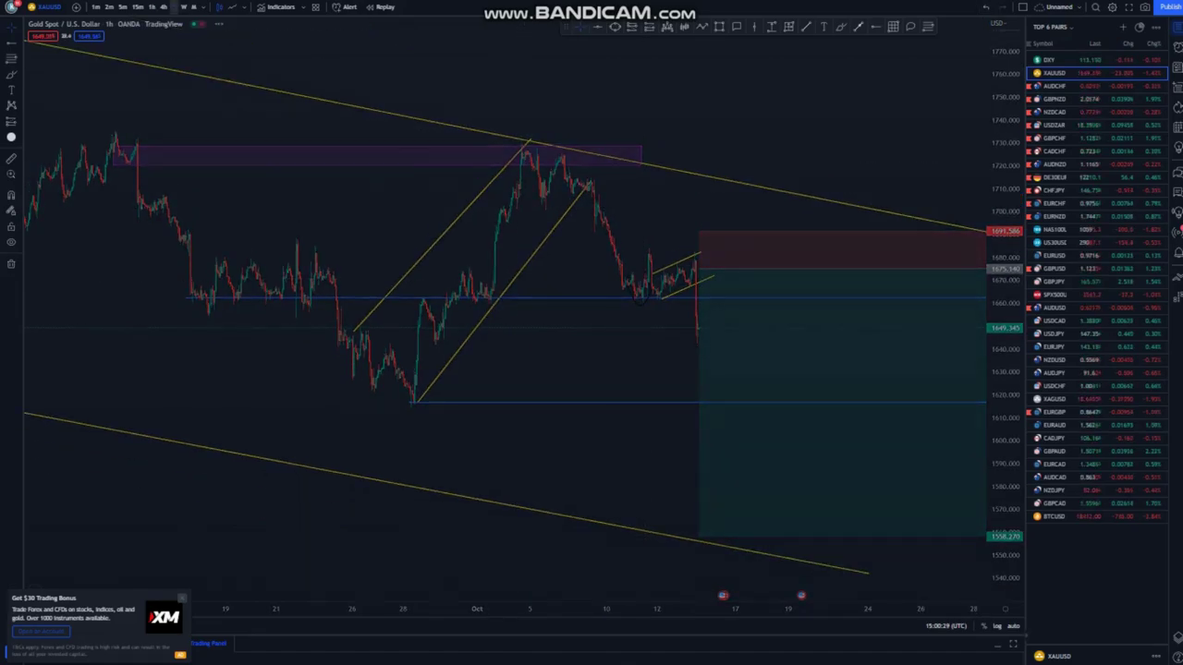
left_click(174, 6)
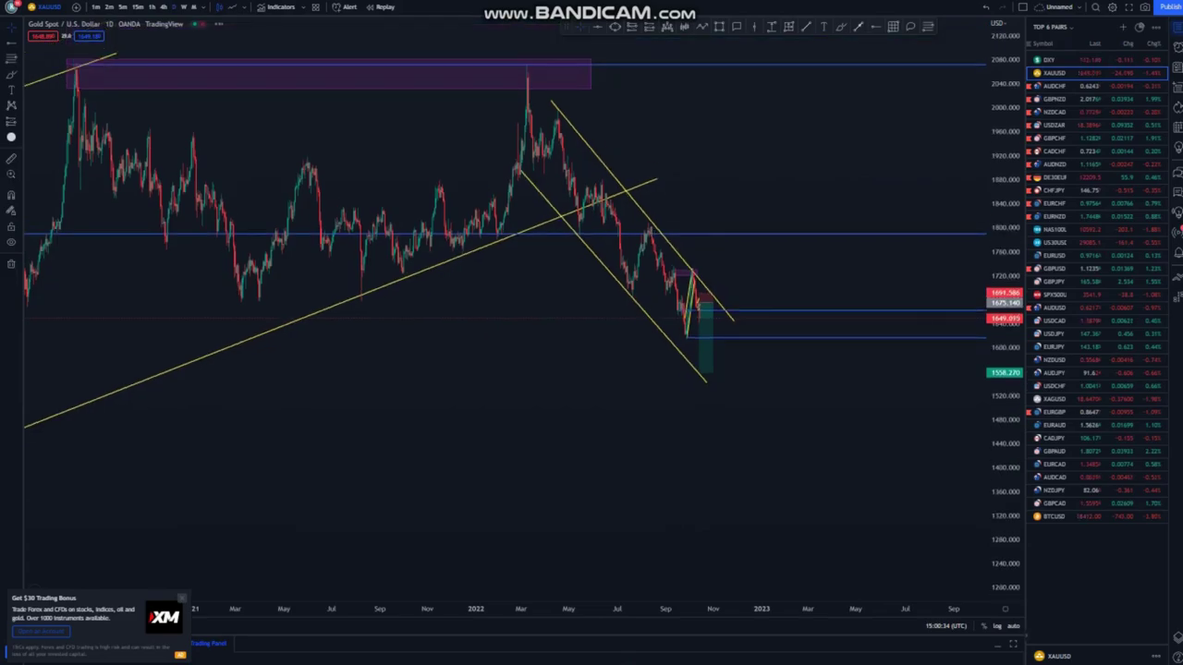
scroll(342, 291, "down", 5)
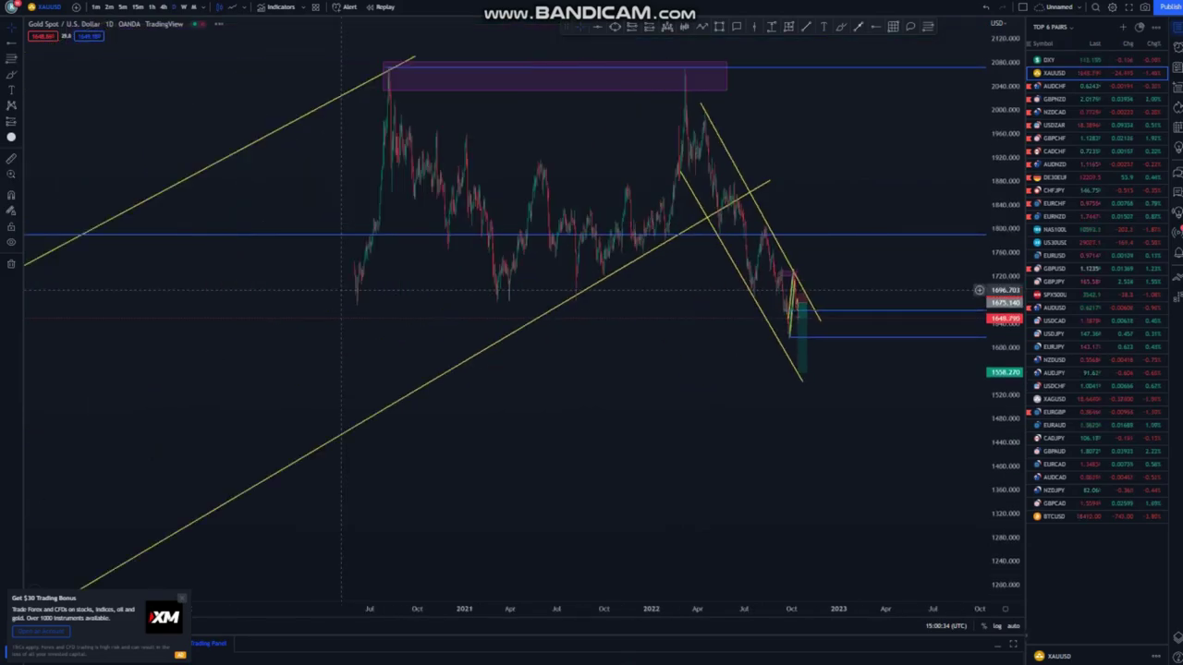
scroll(342, 291, "up", 3)
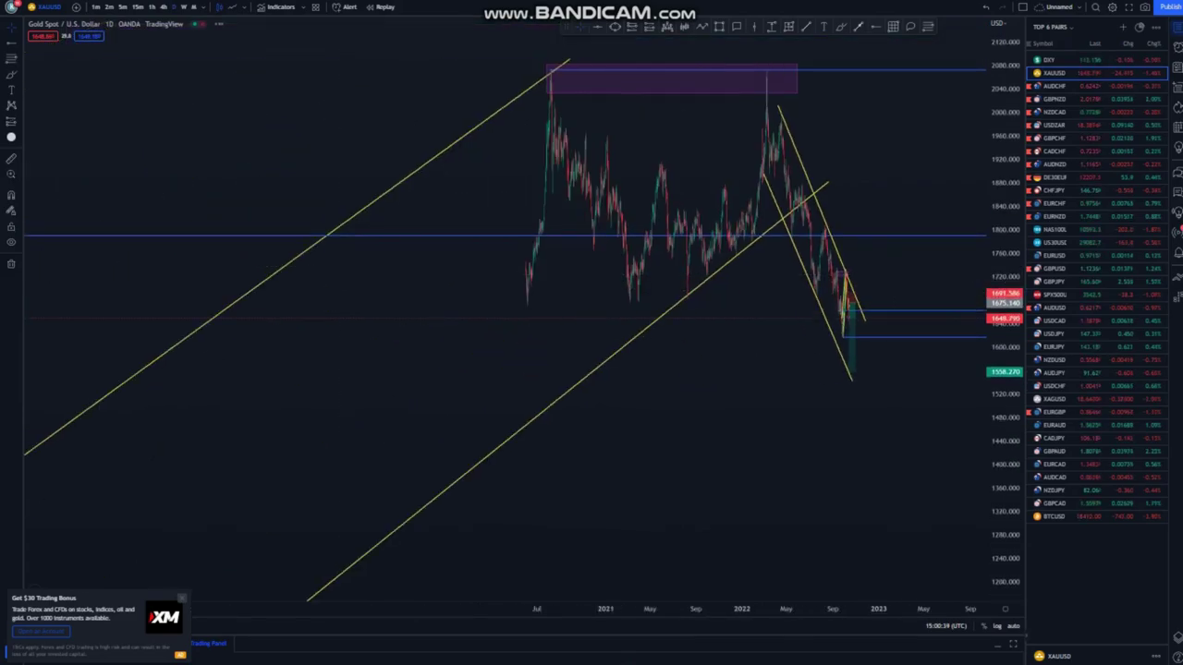
scroll(699, 413, "down", 2)
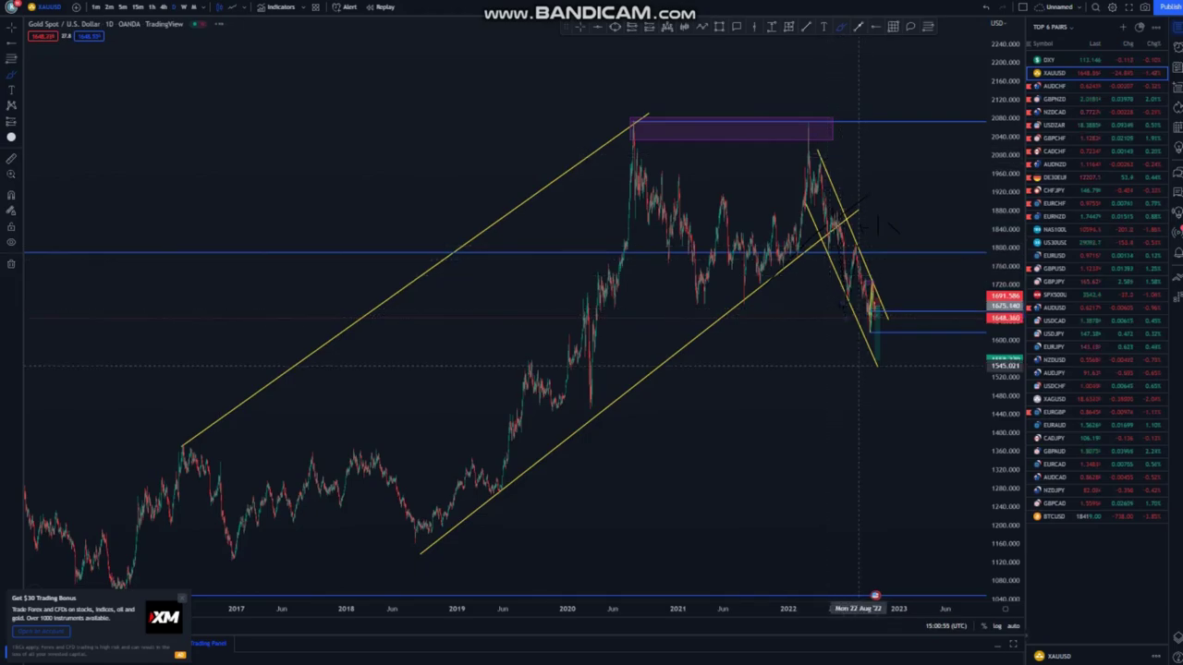
scroll(858, 365, "up", 2)
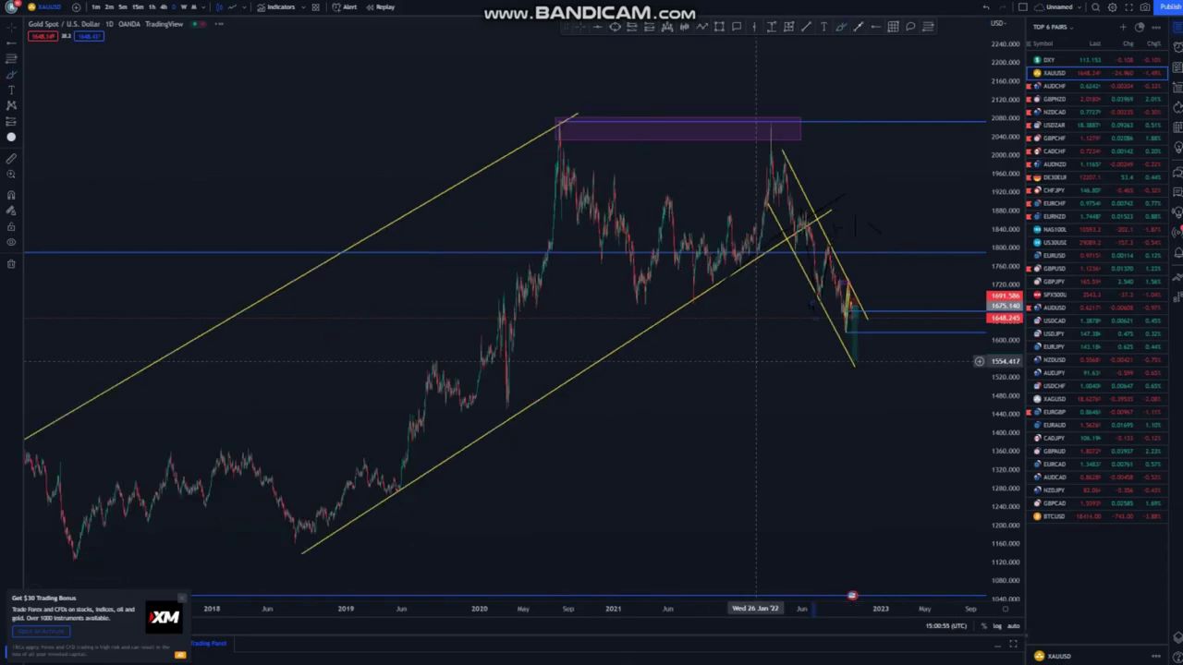
scroll(764, 347, "up", 2)
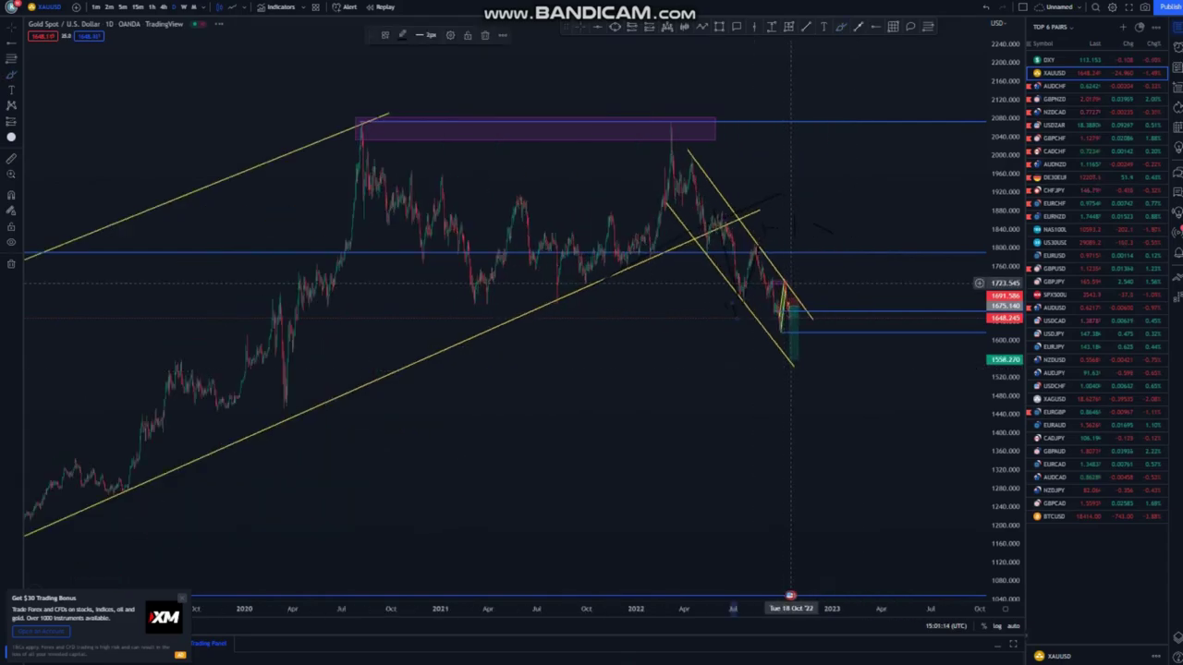
left_click_drag(1004, 337, 1004, 157)
scroll(602, 325, "up", 1)
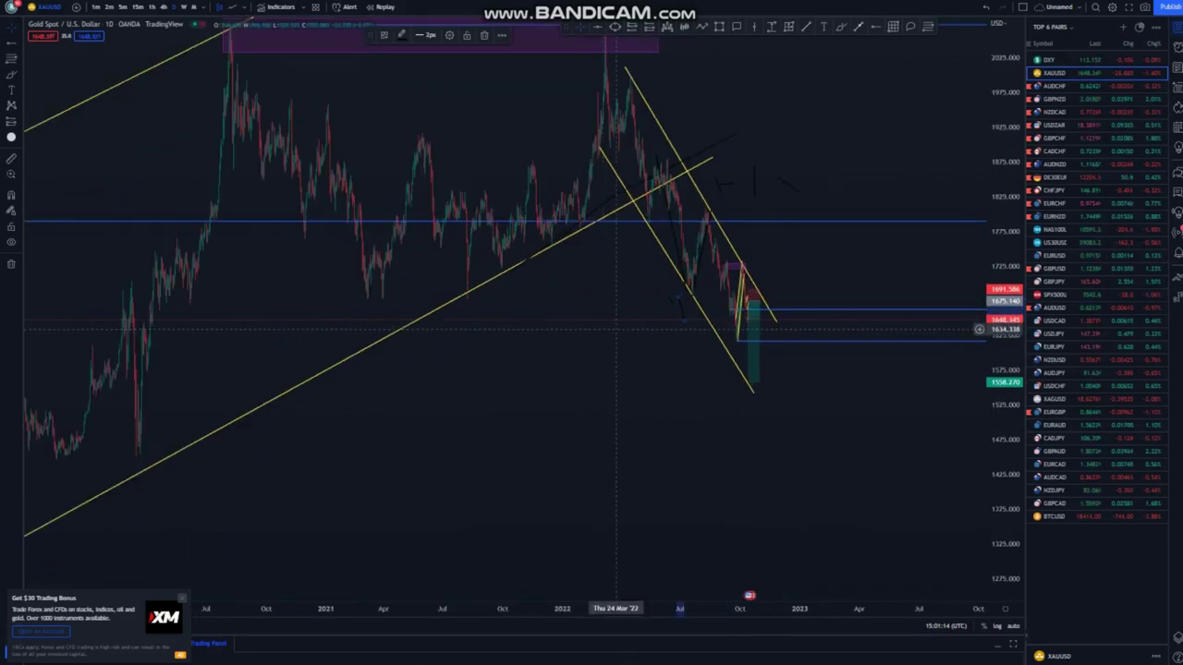
Step: On the DXY daily chart, draw an arrow from the current price near 113.15 down to the horizontal line at about 104.5
left_click(1049, 59)
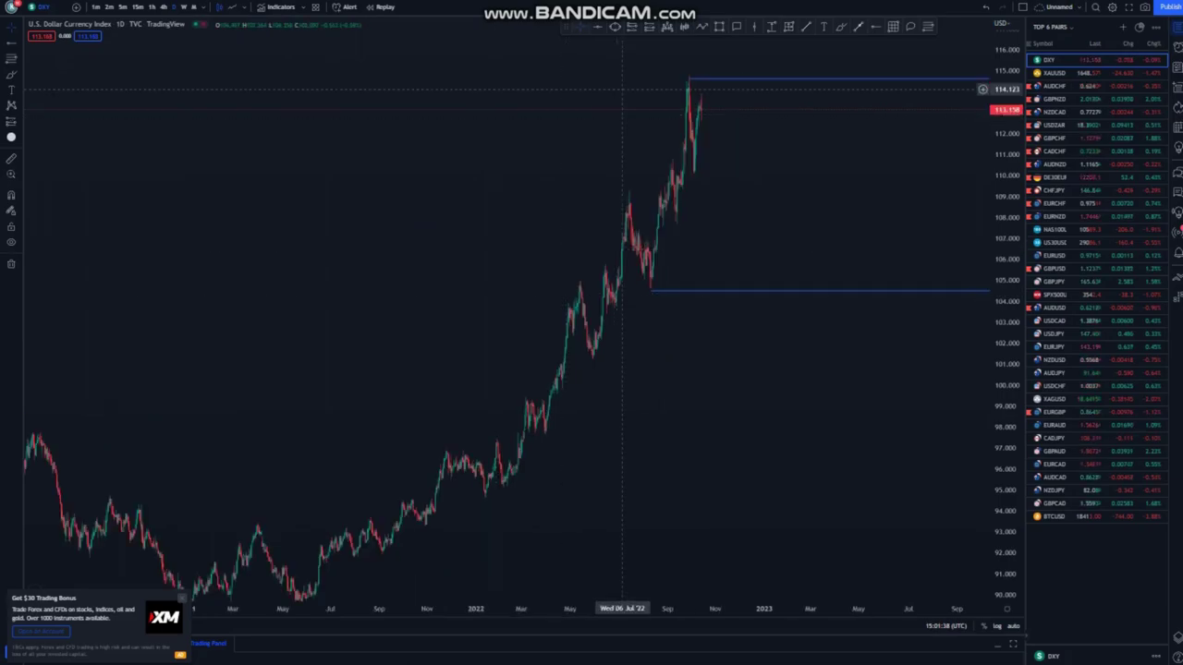
scroll(527, 237, "up", 2)
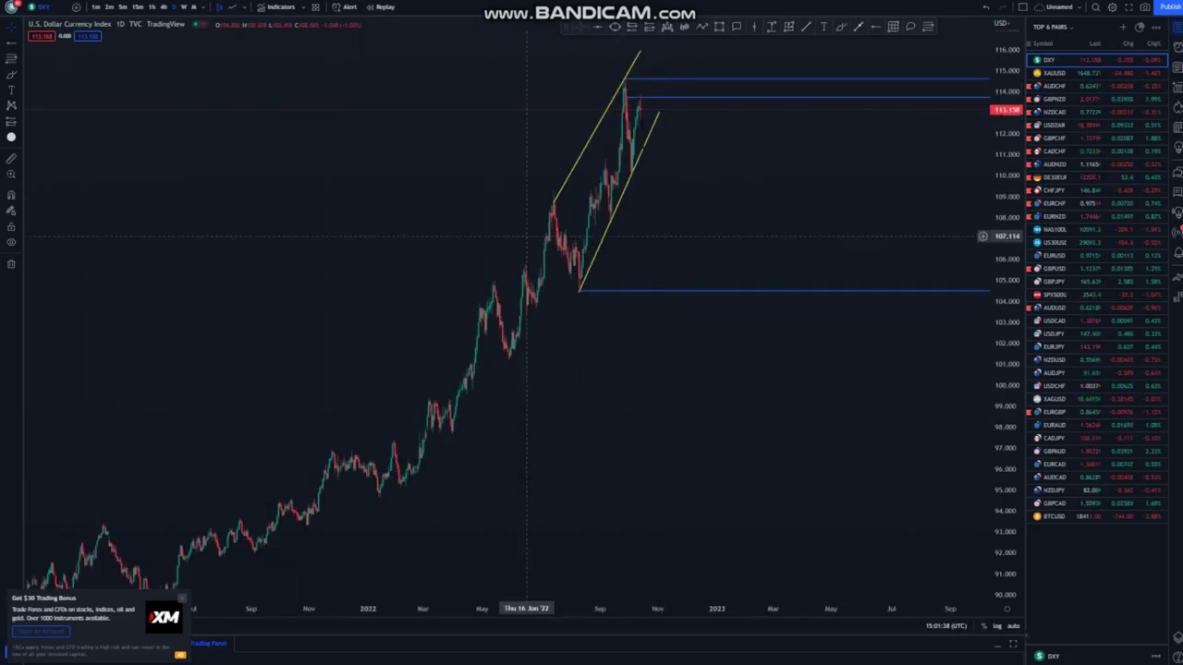
scroll(573, 241, "up", 2)
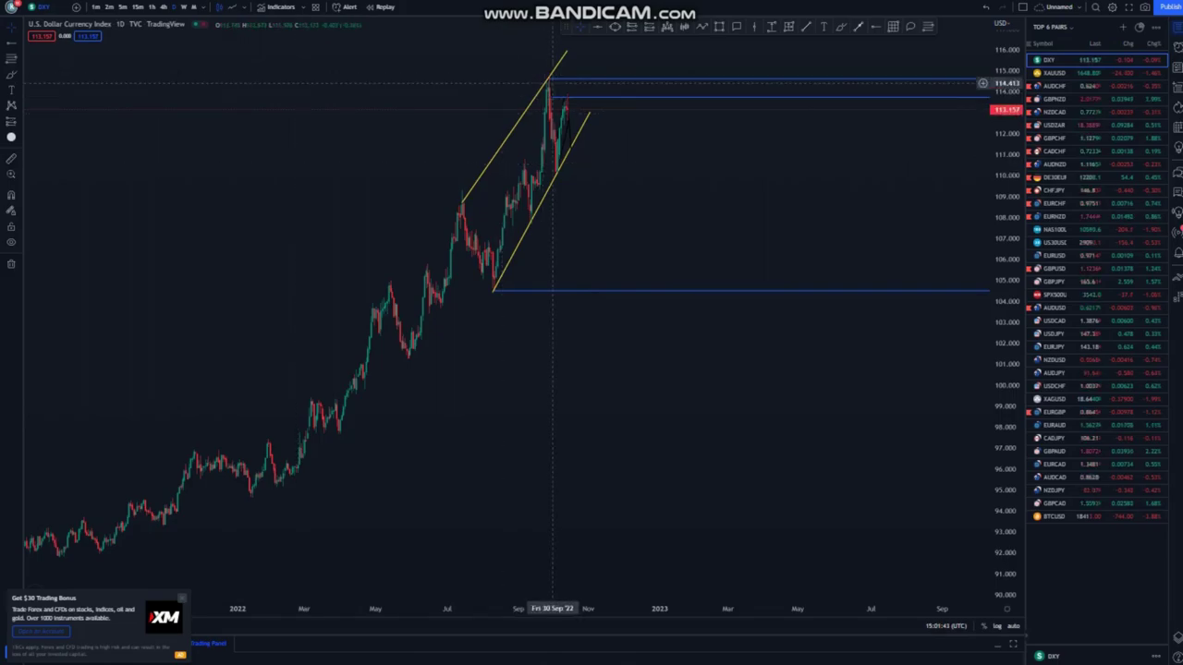
scroll(560, 102, "up", 1)
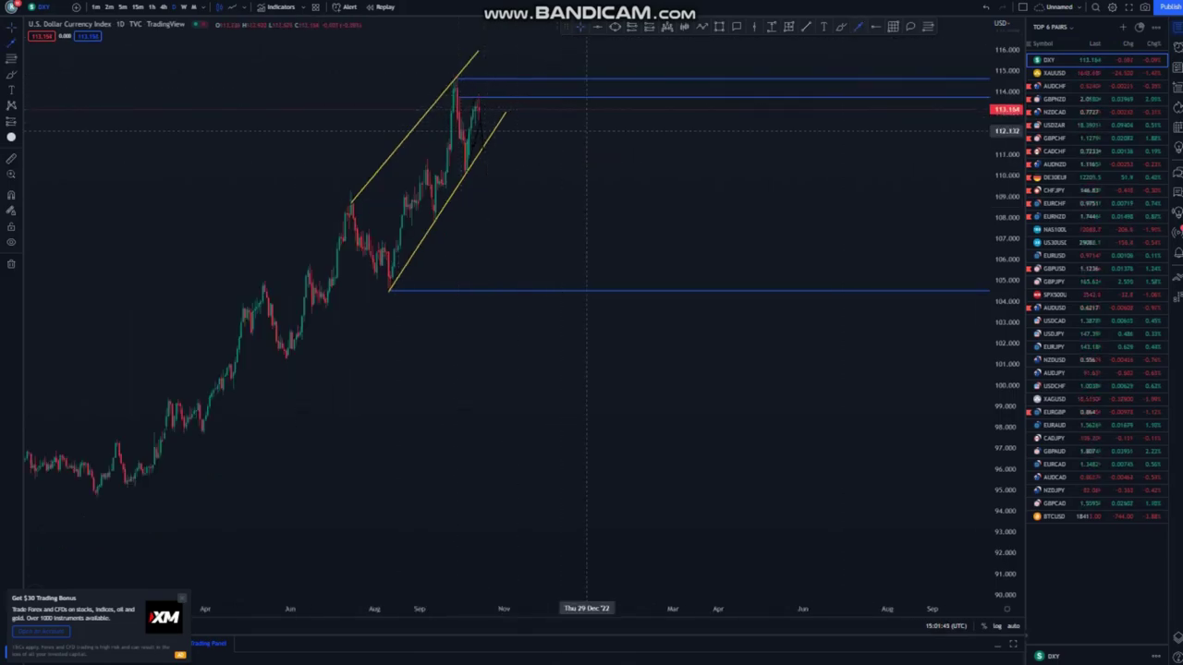
left_click_drag(481, 111, 541, 294)
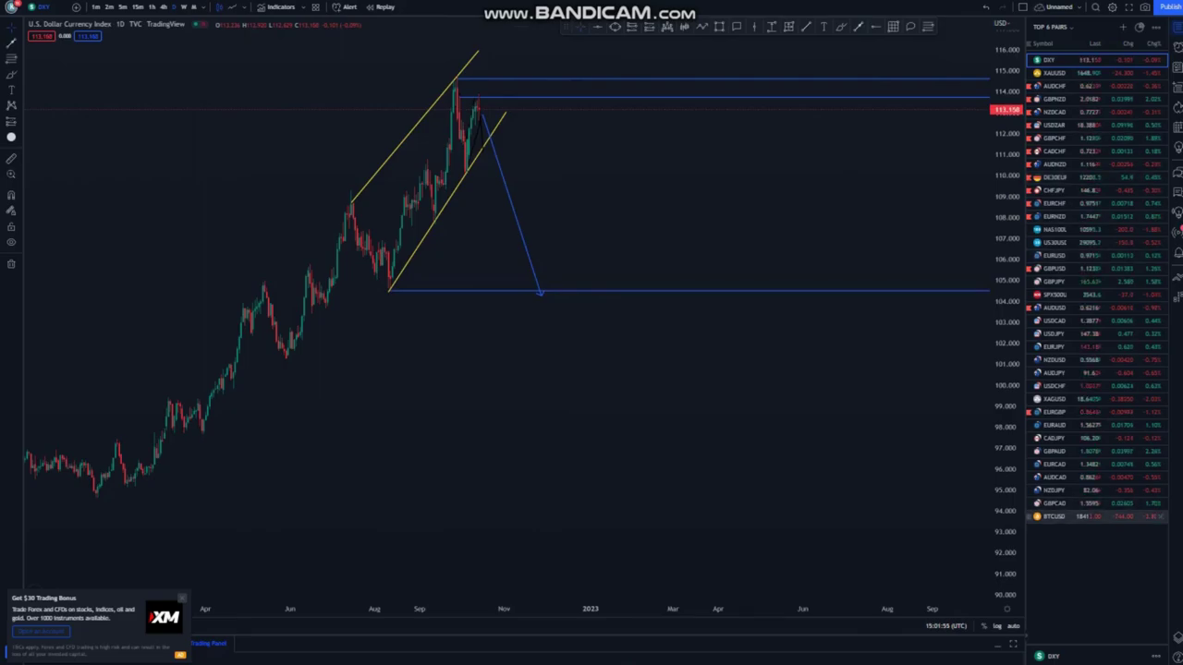
Step: Place a horizontal ray on the BTCUSD daily chart at about 20,420, starting from 14 September 2022
left_click(1063, 517)
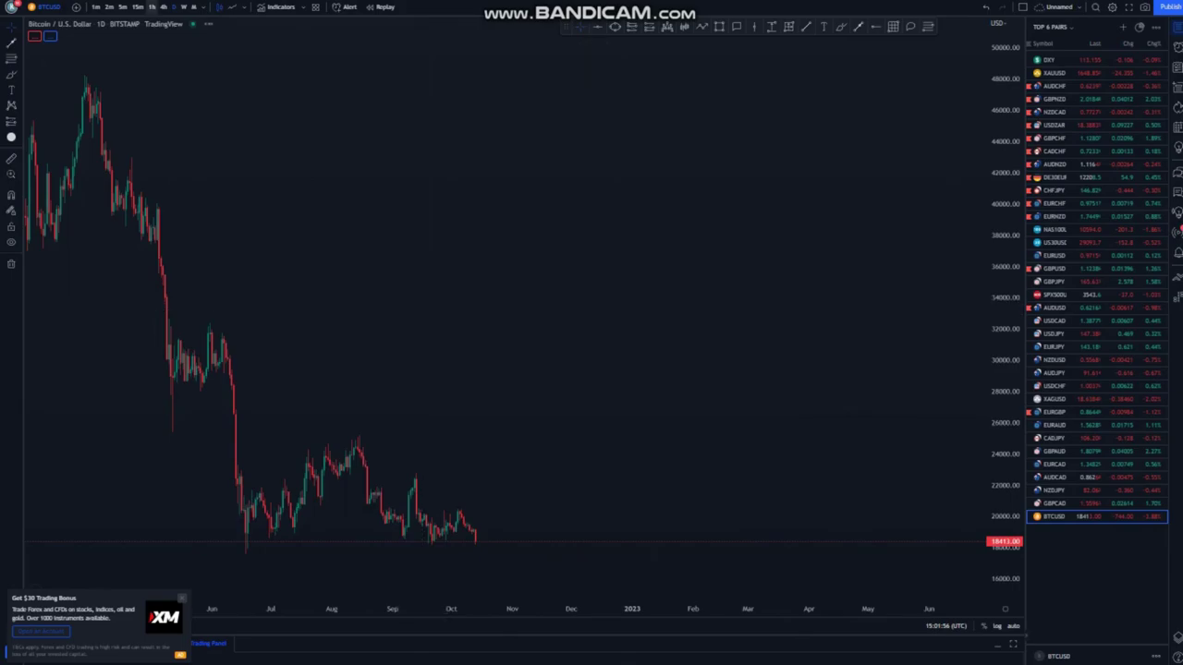
left_click_drag(729, 340, 755, 202)
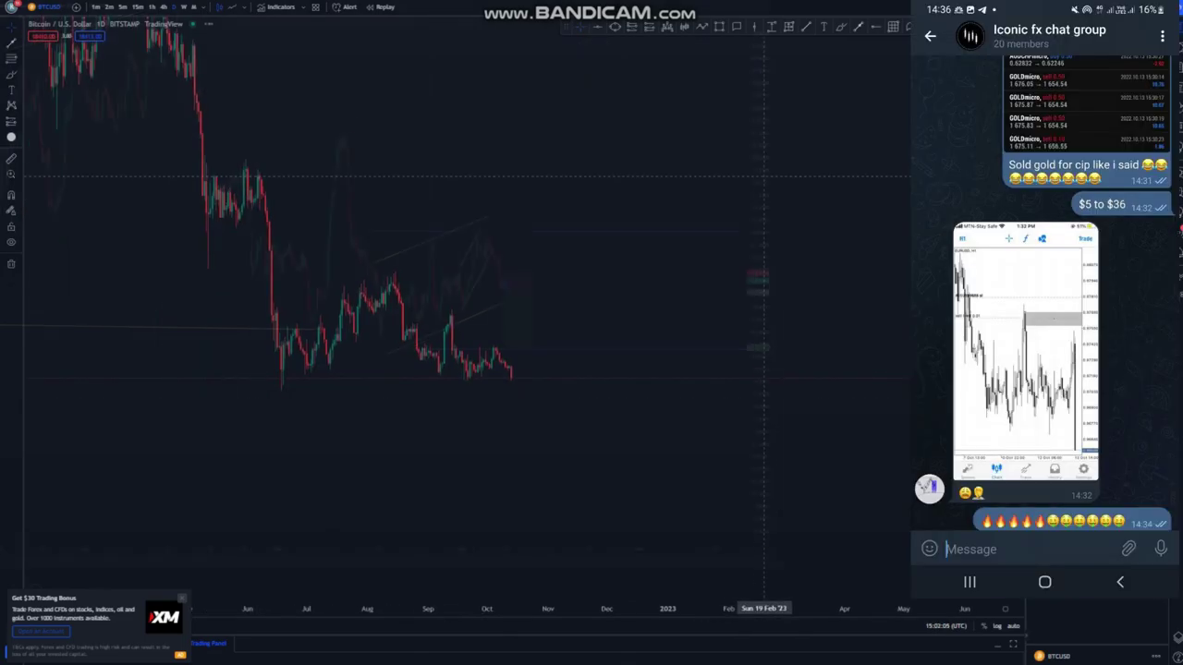
left_click_drag(449, 418, 820, 406)
scroll(820, 406, "up", 2)
left_click_drag(1005, 426, 1006, 138)
scroll(825, 434, "up", 3)
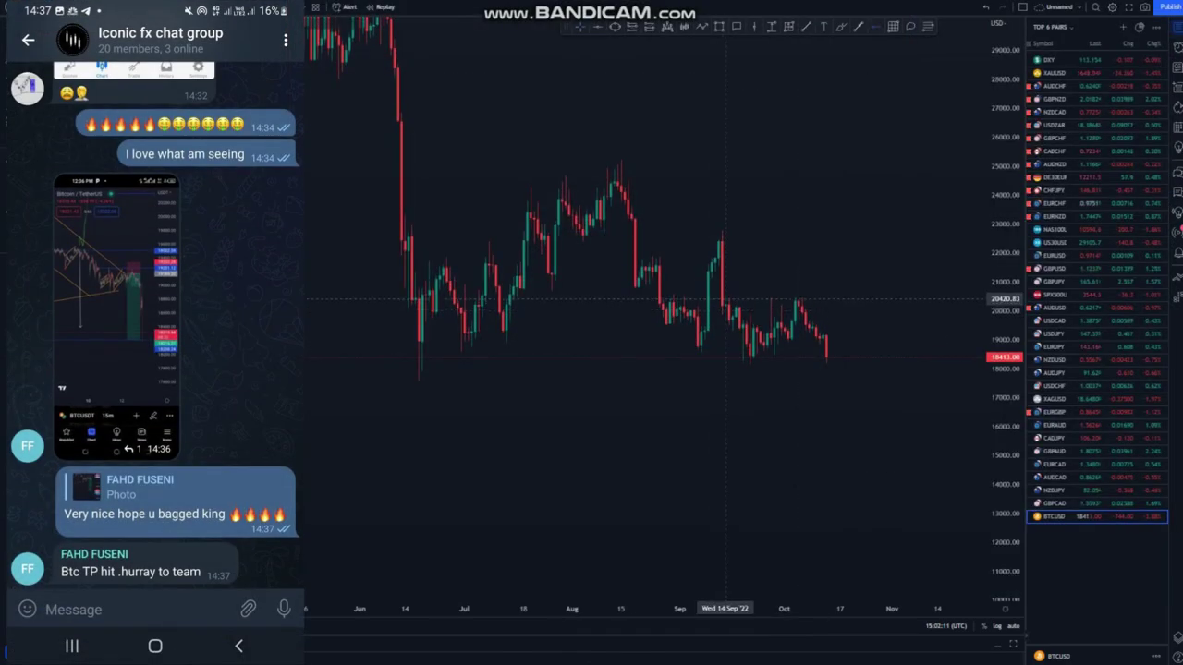
left_click(725, 298)
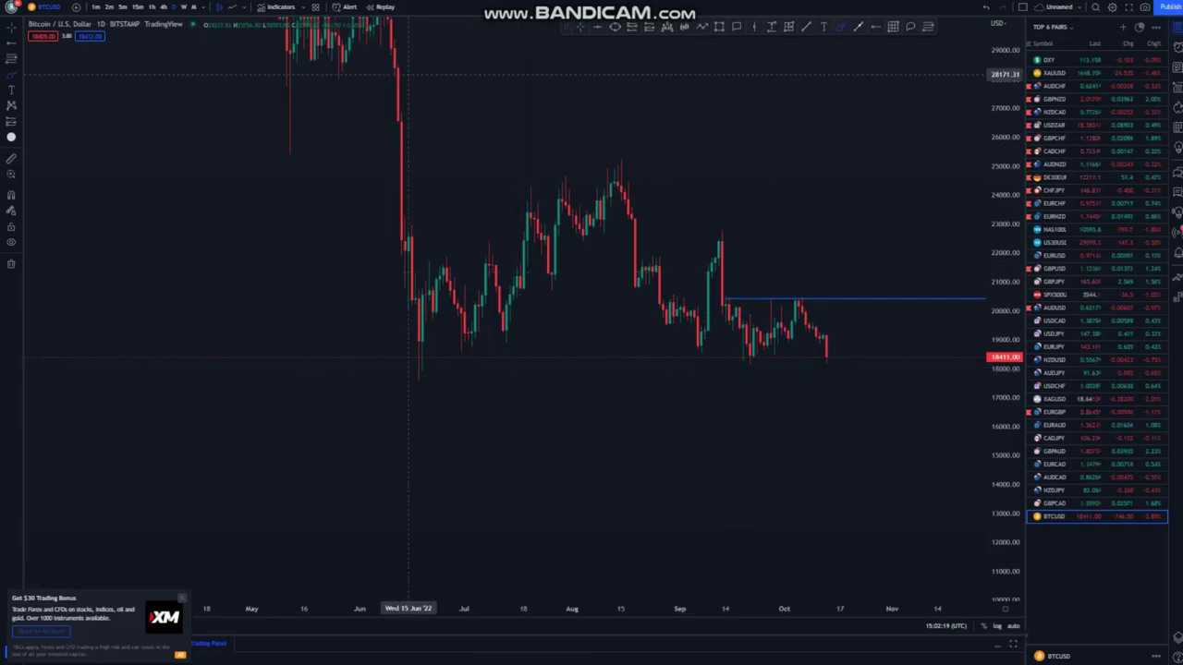
Step: Brush over the May–June consolidation highs and the June drop on the BTCUSD daily chart, and set the stroke colour to blue
left_click_drag(1005, 268, 1006, 420)
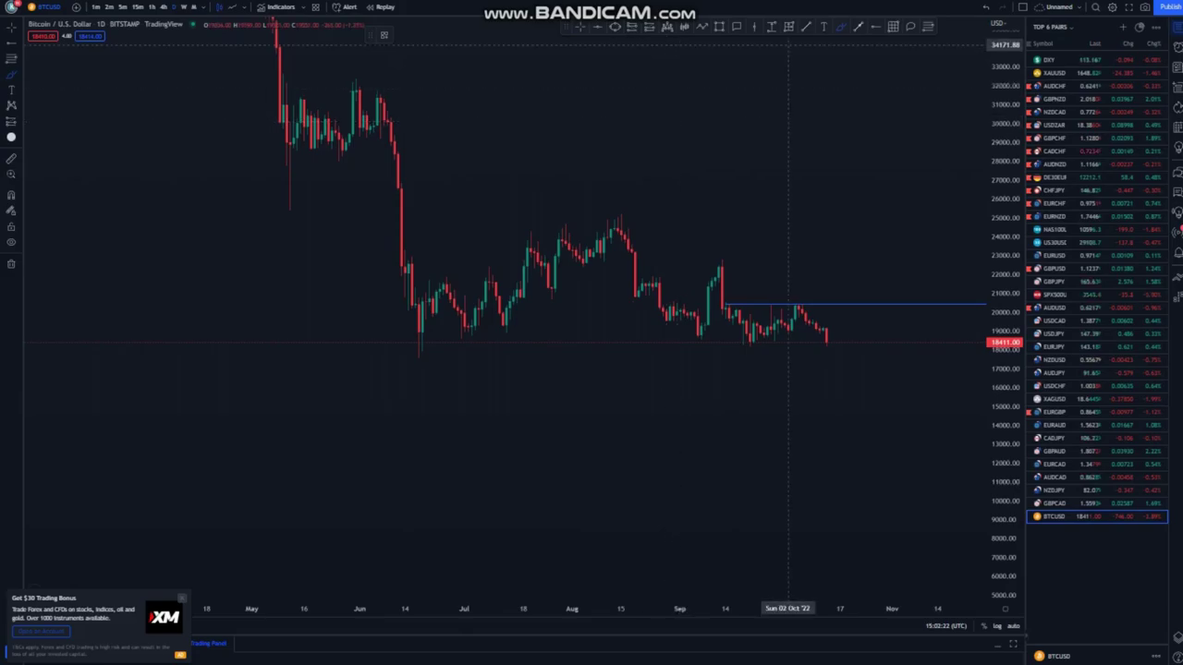
left_click_drag(290, 120, 377, 106)
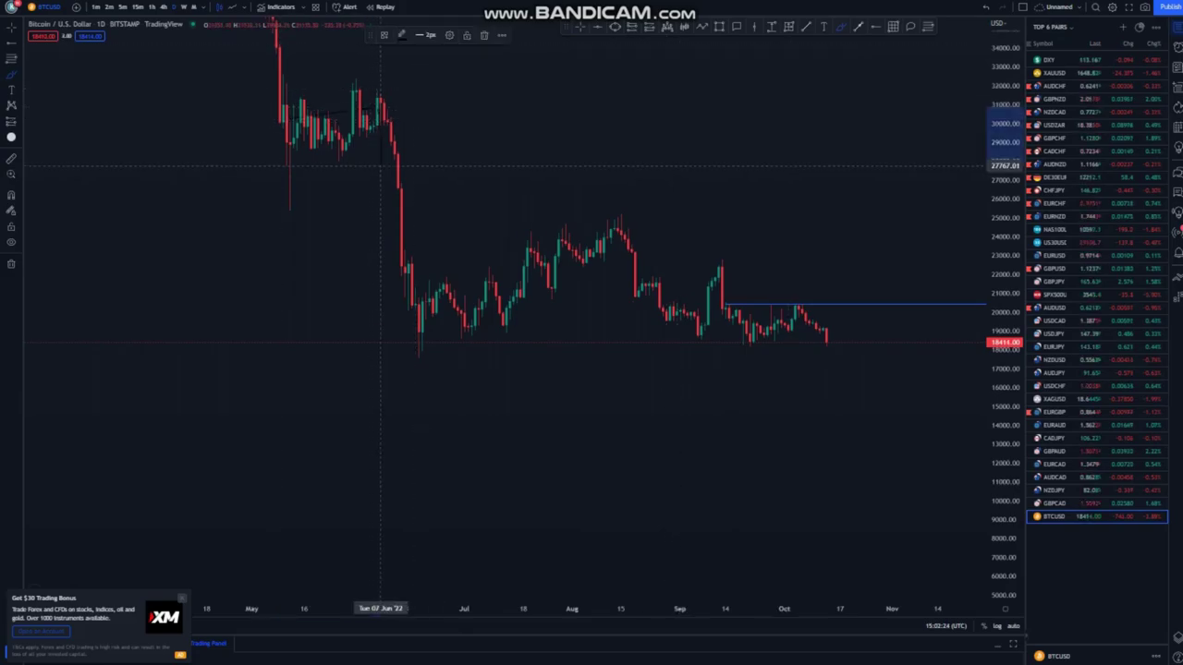
left_click(401, 35)
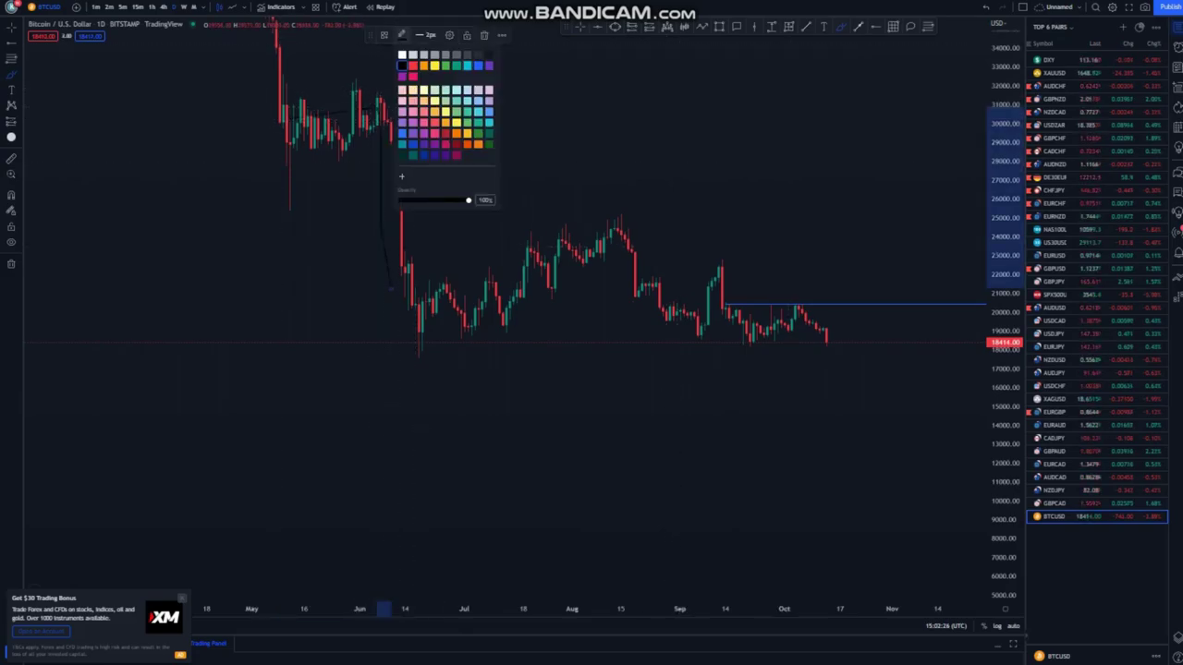
left_click(477, 65)
Step: Brush the successive drops and pullbacks from June to October in blue, extending the final drop to about 14,600 near 17 October
mouse_move(317, 115)
left_mouse_down()
mouse_move(394, 103)
mouse_move(412, 325)
left_mouse_up()
left_click(612, 234)
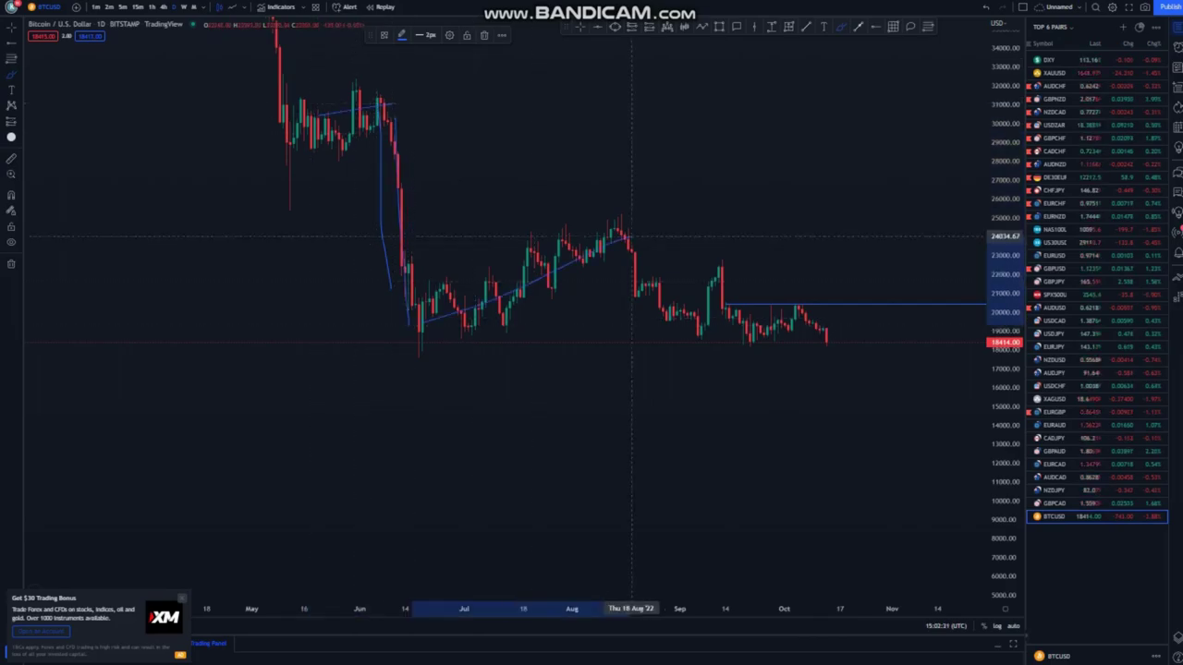
mouse_move(663, 343)
left_mouse_down()
mouse_move(718, 276)
mouse_move(735, 346)
left_mouse_up()
mouse_move(735, 347)
left_mouse_down()
mouse_move(806, 318)
mouse_move(843, 414)
left_mouse_up()
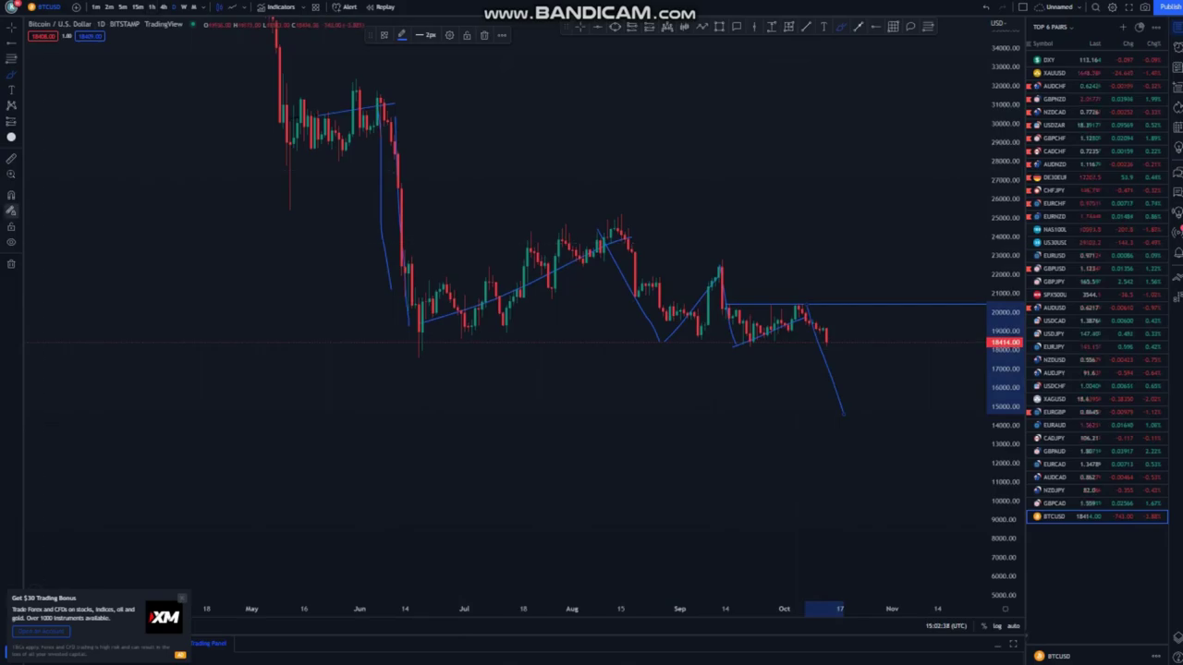
Step: Remove all drawings from the BTCUSD chart, switch to the 1h timeframe and reset the chart view
left_click(11, 263)
left_click(56, 263)
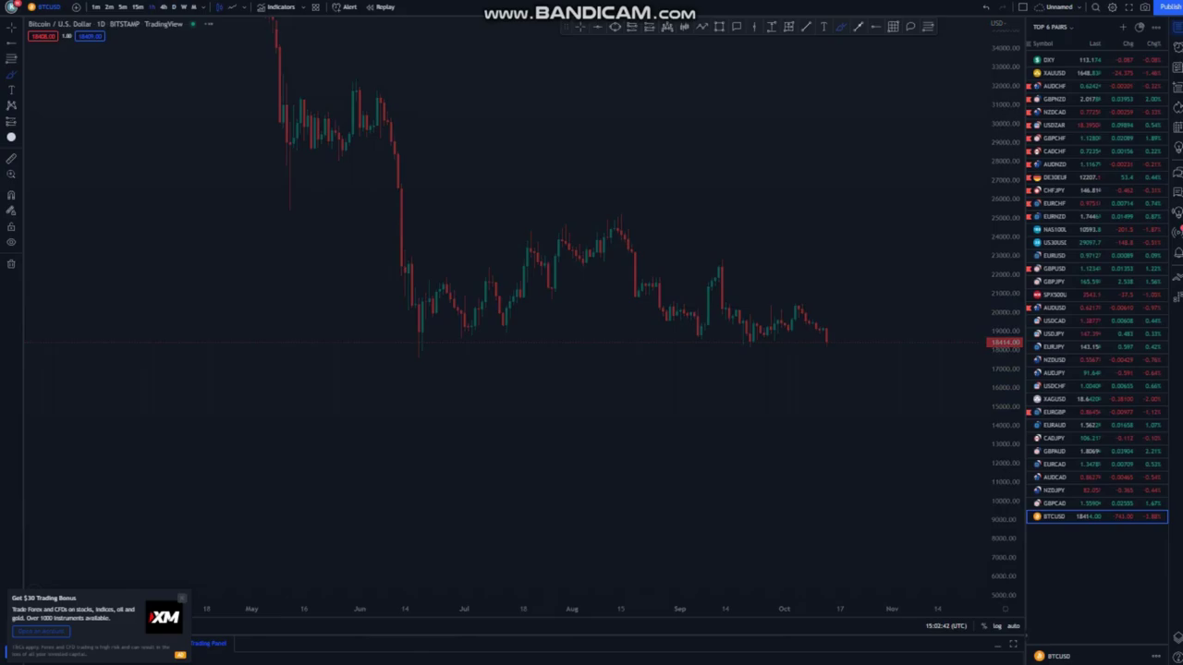
left_click(151, 7)
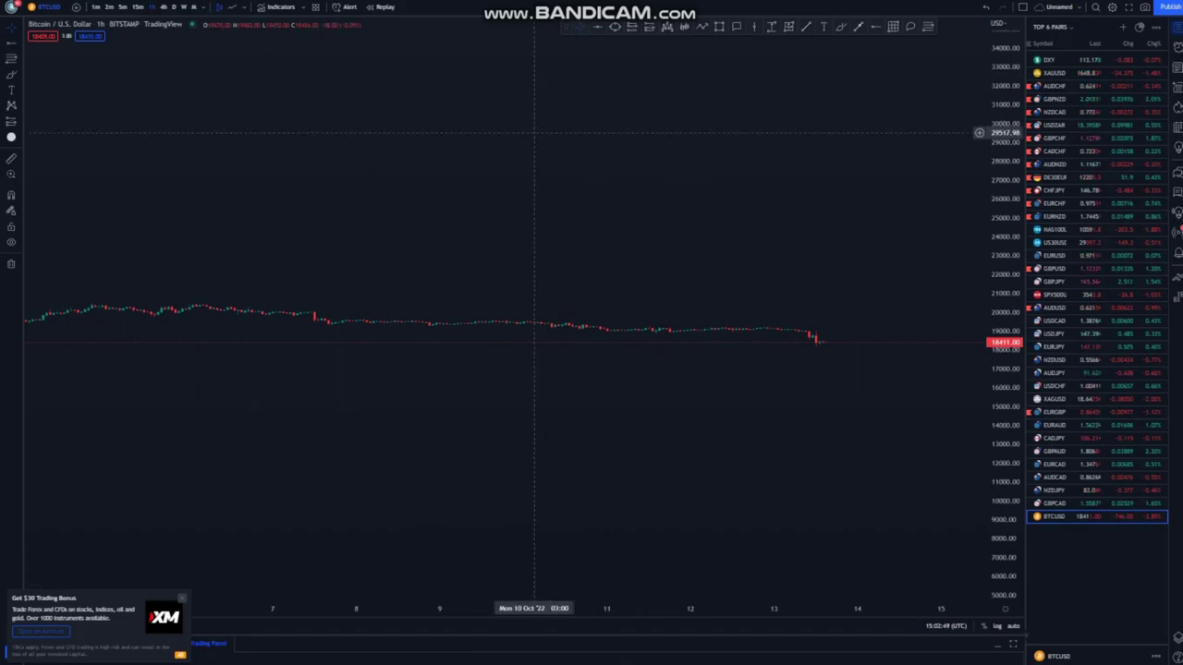
right_click(534, 132)
left_click(555, 142)
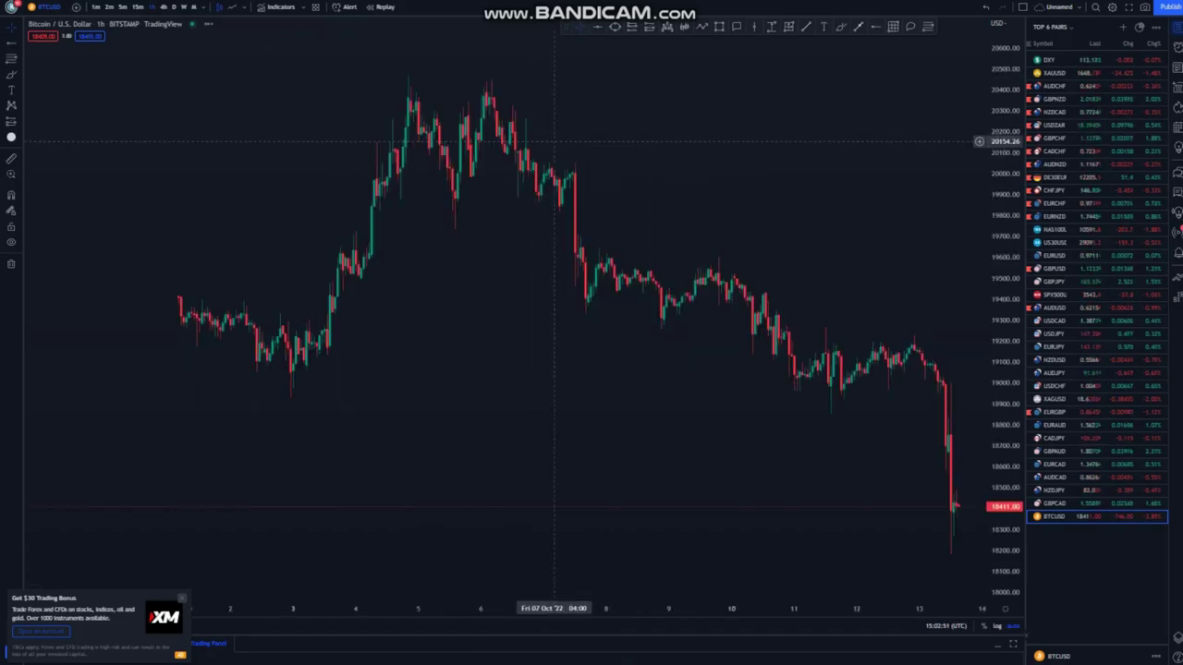
Step: Brush a small rising channel on the 1h chart around the 11–13 October consolidation, its lower line running from about 18,850 to 19,060
left_click_drag(554, 141, 652, 345)
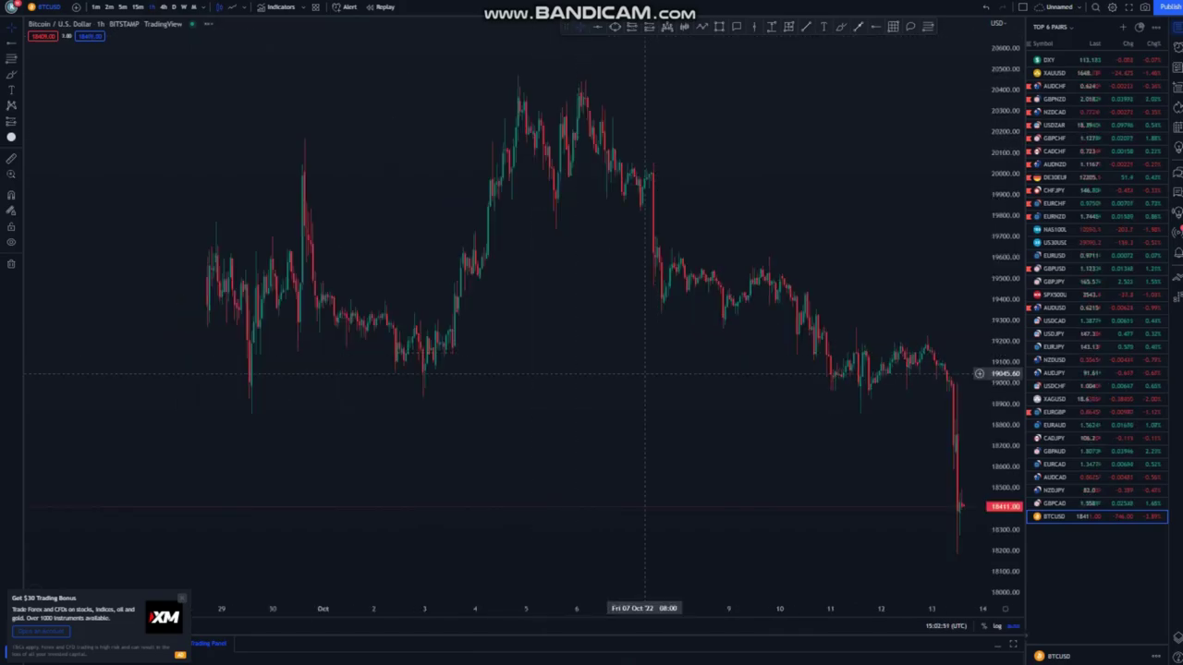
left_click_drag(384, 376, 224, 381)
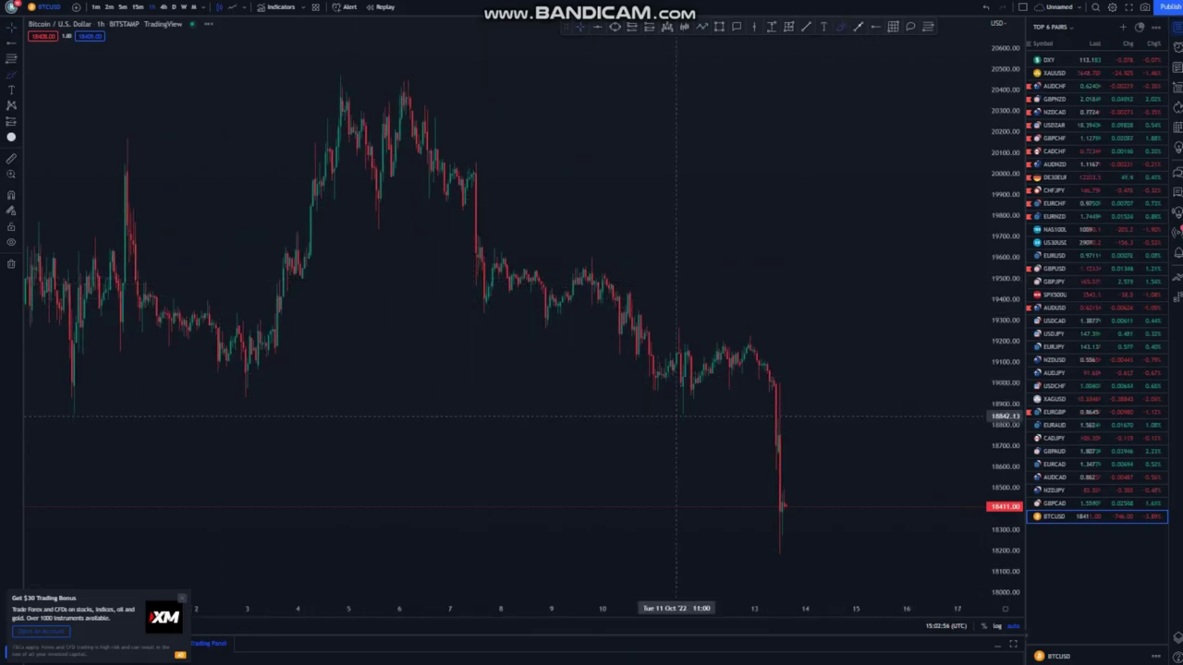
left_click(680, 414)
left_click(751, 369)
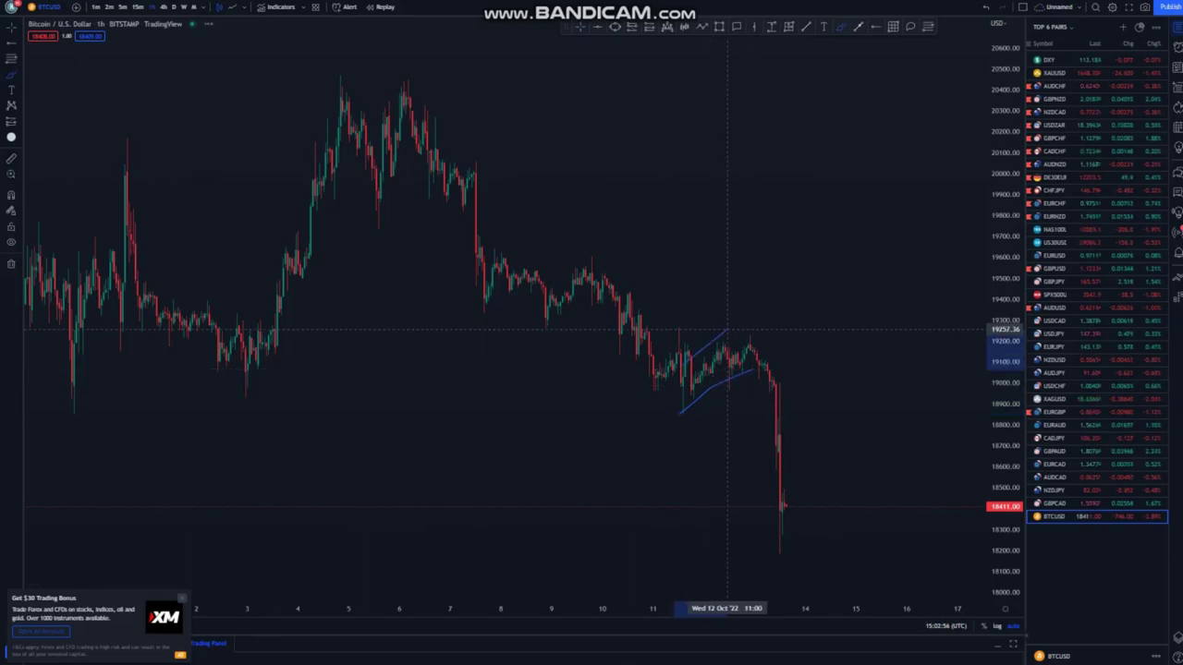
left_click(732, 327)
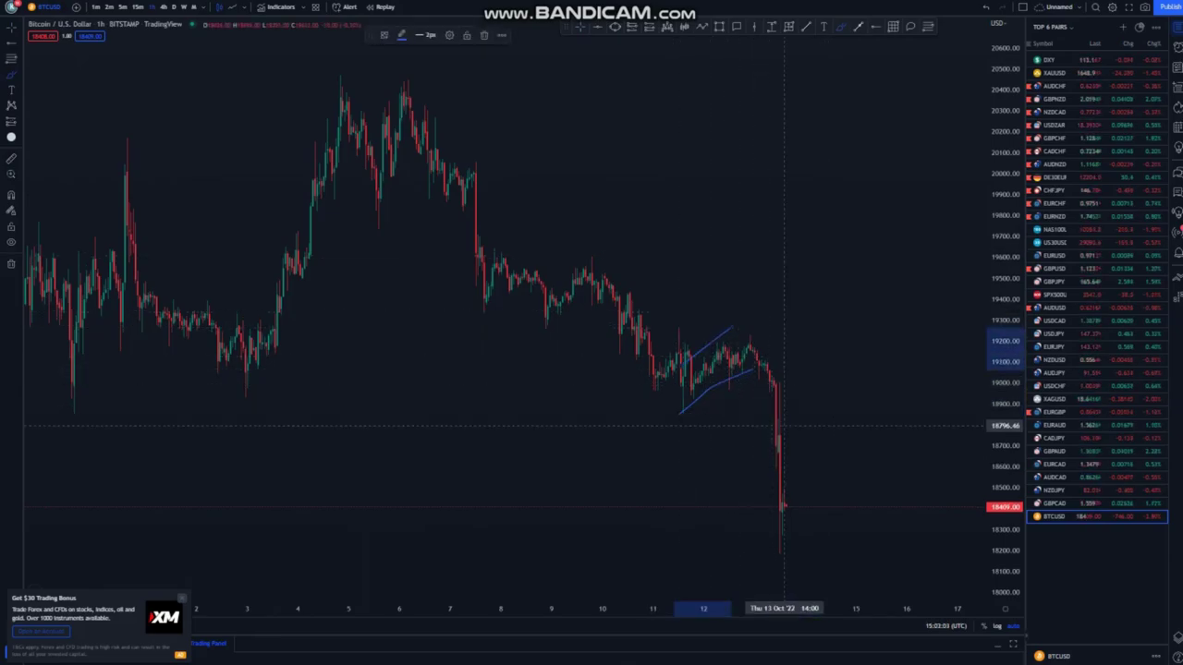
scroll(805, 480, "down", 3)
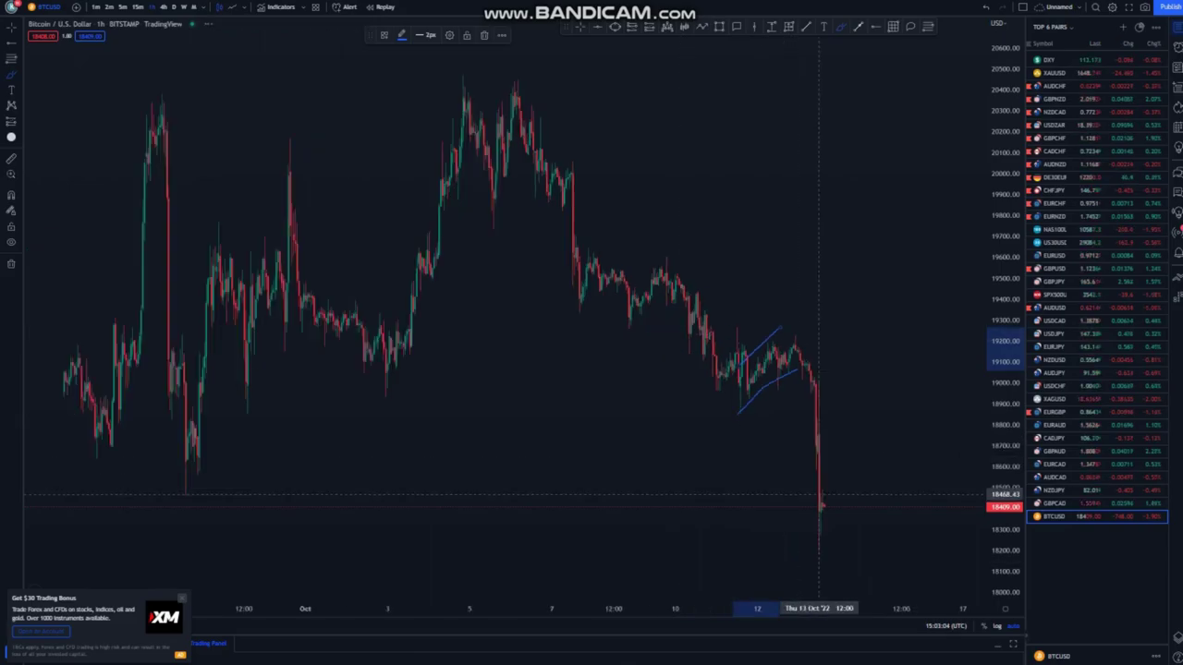
scroll(804, 467, "down", 2)
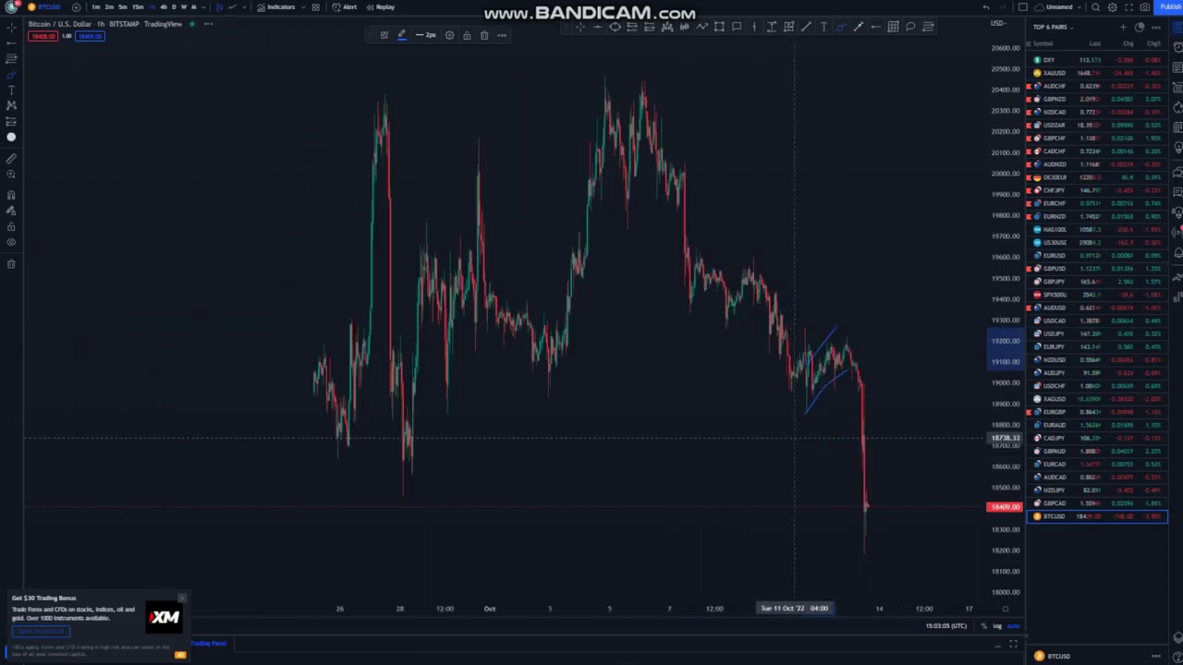